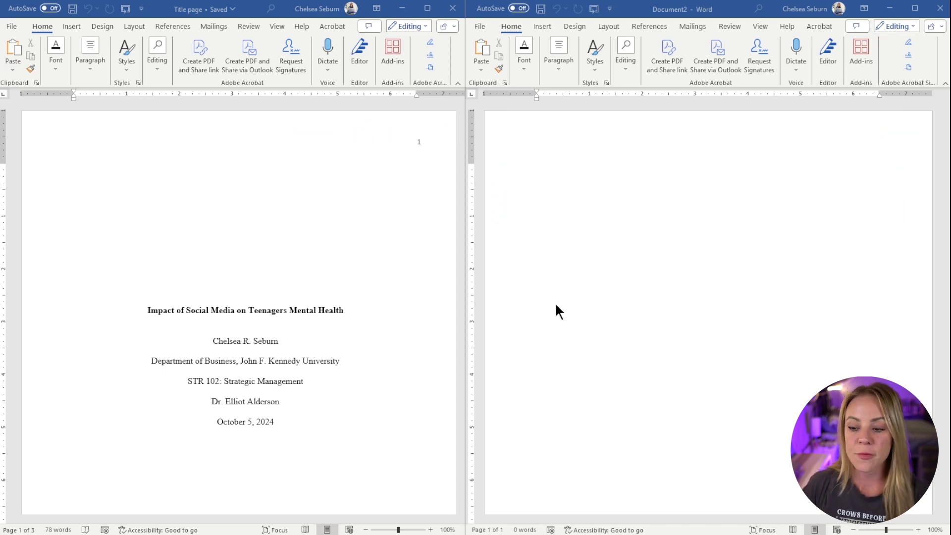
- Check the margins, then set line spacing to 2.0 and remove space after paragraphs
{"action": "left_click", "coordinate": [617, 28]}
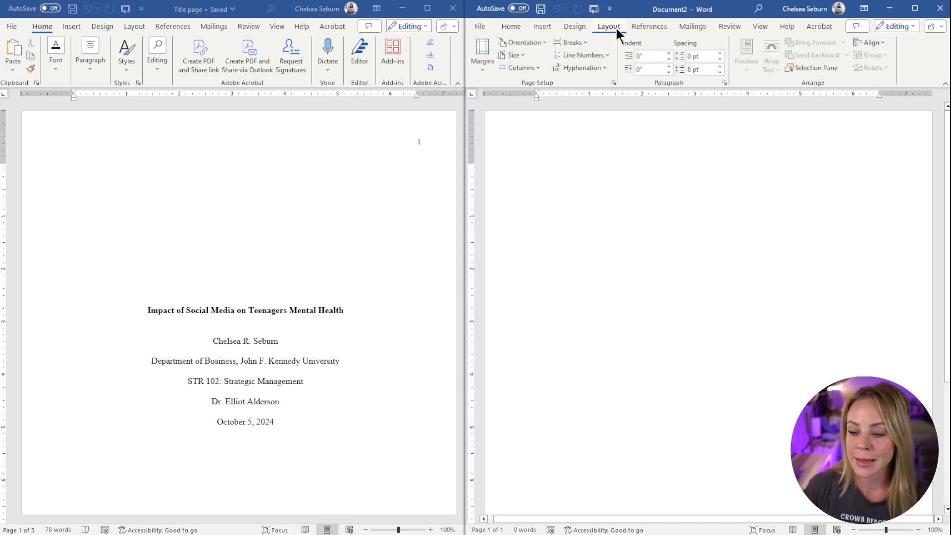
{"action": "left_click", "coordinate": [485, 65]}
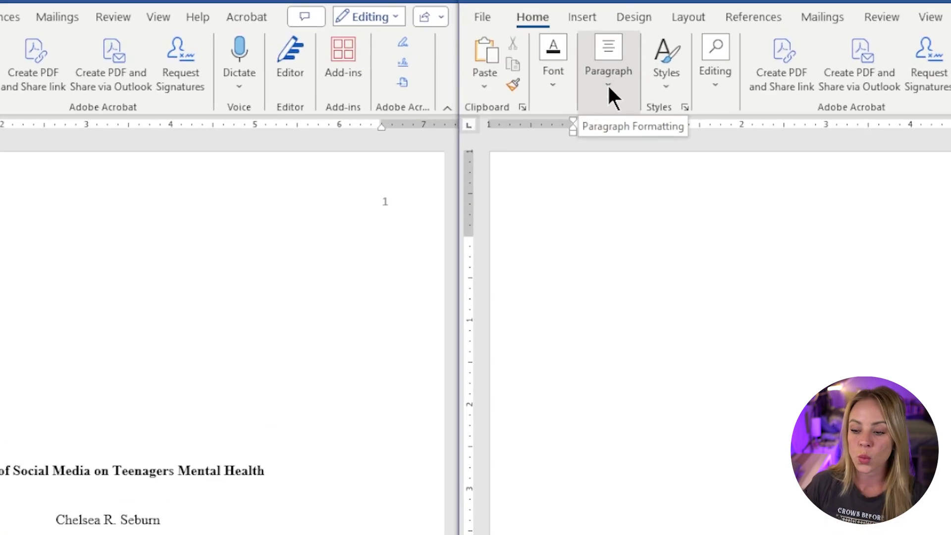
{"action": "left_click", "coordinate": [608, 85]}
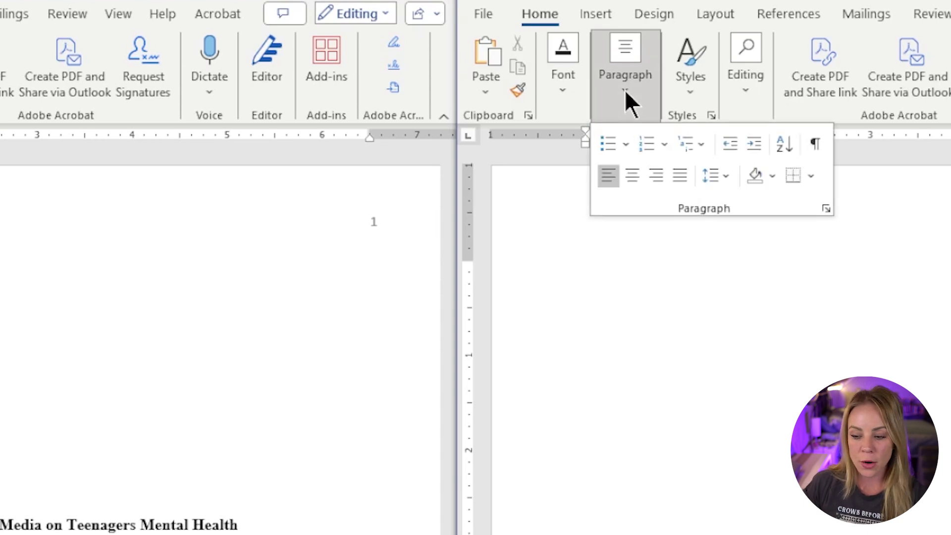
{"action": "left_click", "coordinate": [724, 176]}
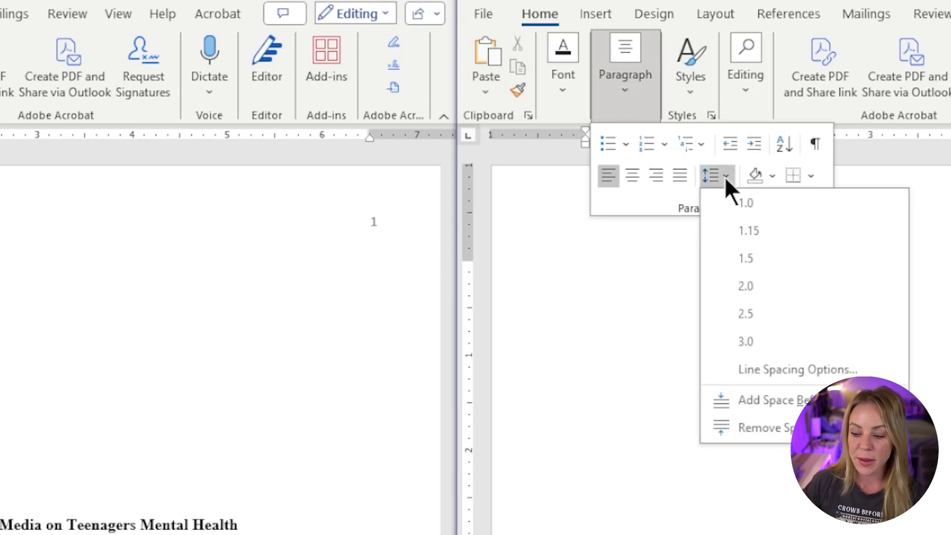
{"action": "left_click", "coordinate": [747, 286]}
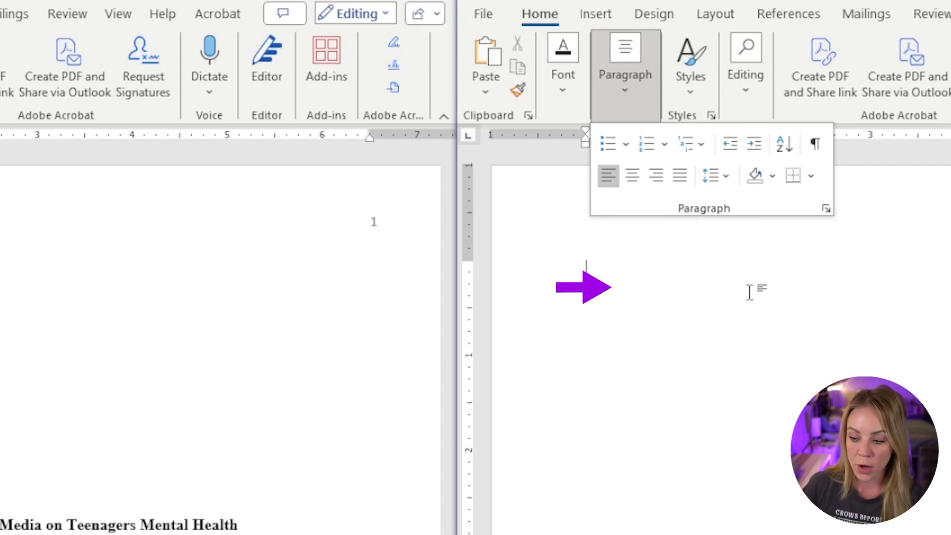
{"action": "left_click", "coordinate": [726, 176]}
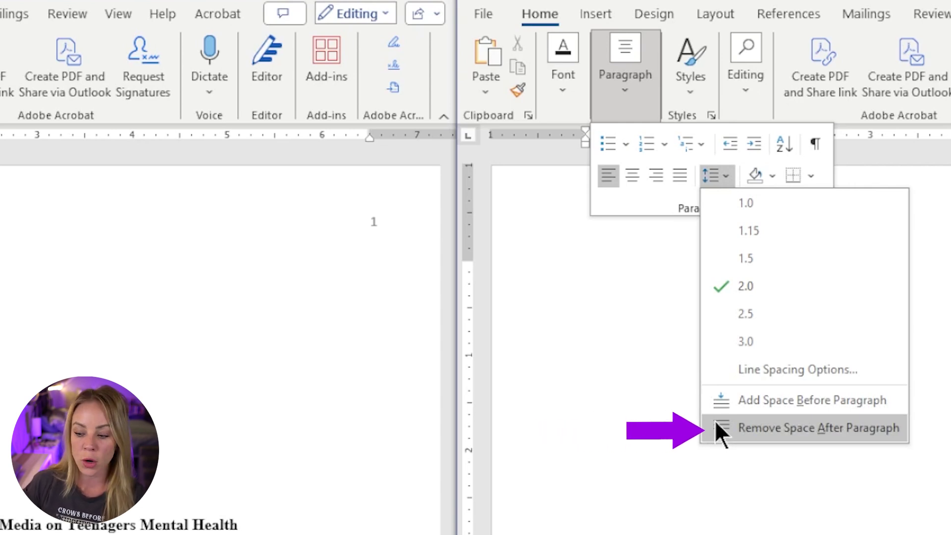
{"action": "left_click", "coordinate": [758, 430]}
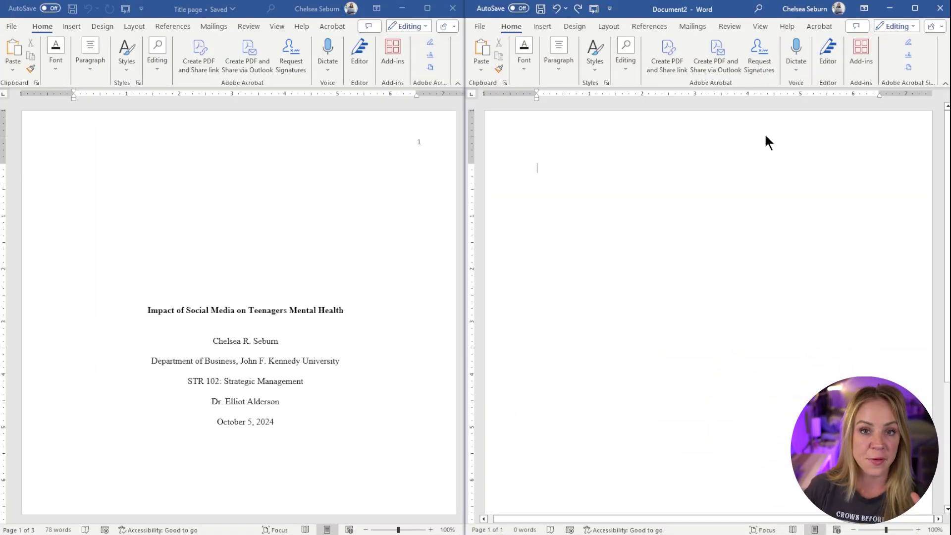
- Insert a plain page number at the top right of the header
{"action": "double_click", "coordinate": [893, 138]}
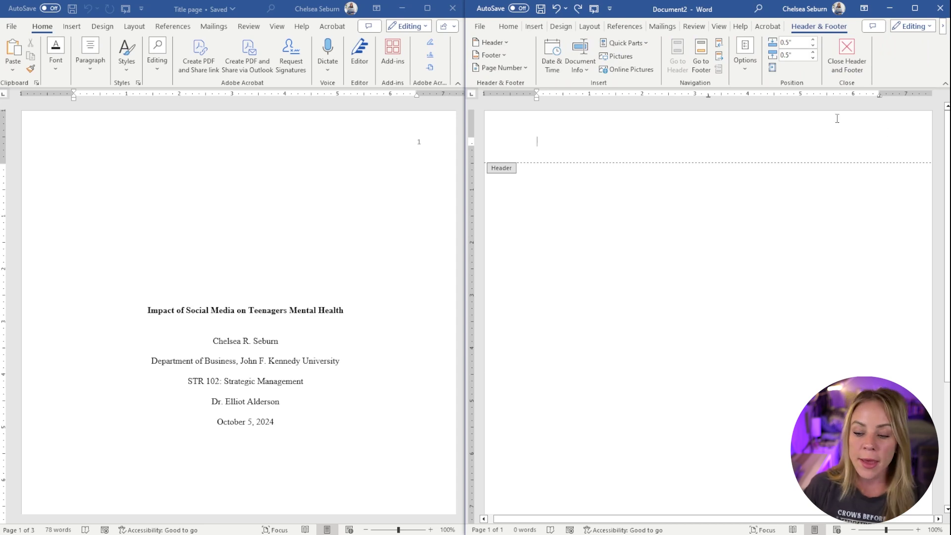
{"action": "left_click", "coordinate": [523, 67]}
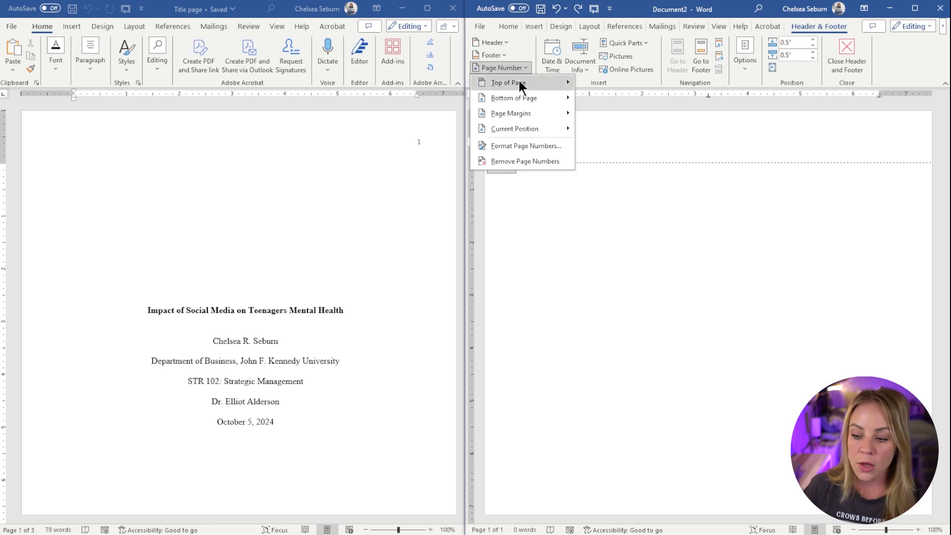
{"action": "mouse_move", "coordinate": [519, 83]}
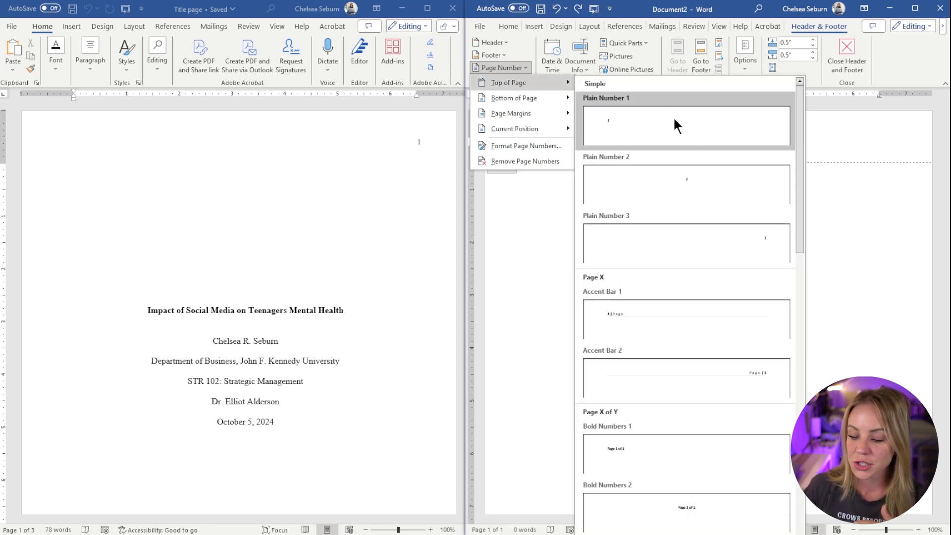
{"action": "left_click", "coordinate": [732, 253]}
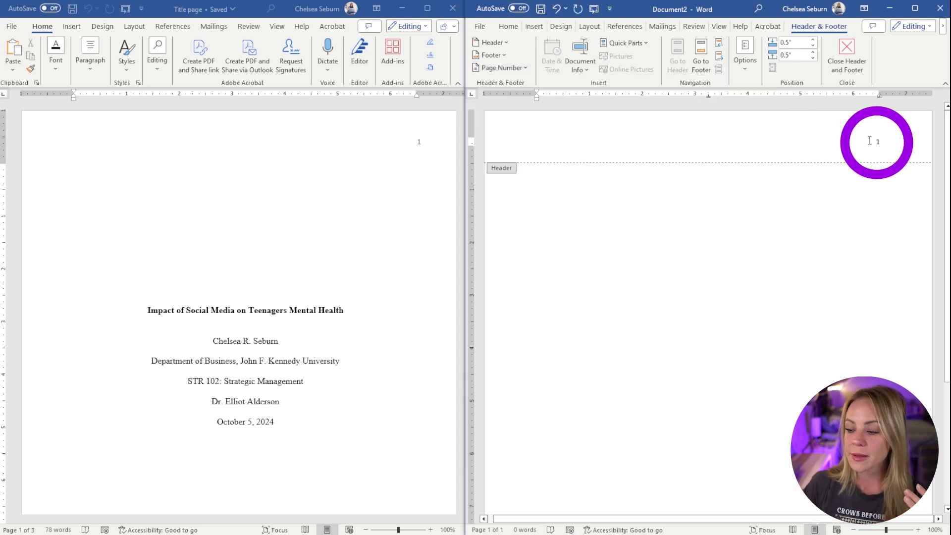
- Format the header page number as Times New Roman 12 and return to the body
{"action": "double_click", "coordinate": [872, 143]}
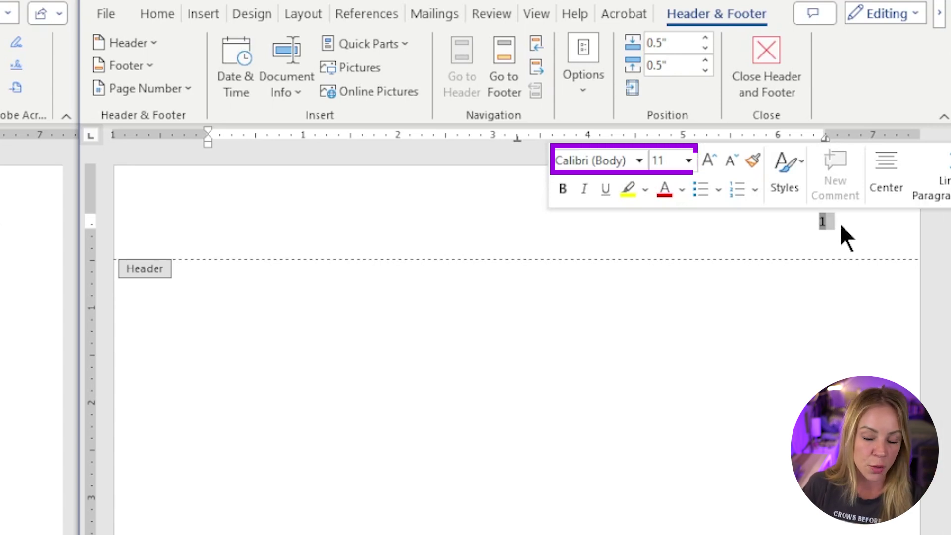
{"action": "left_click", "coordinate": [640, 160]}
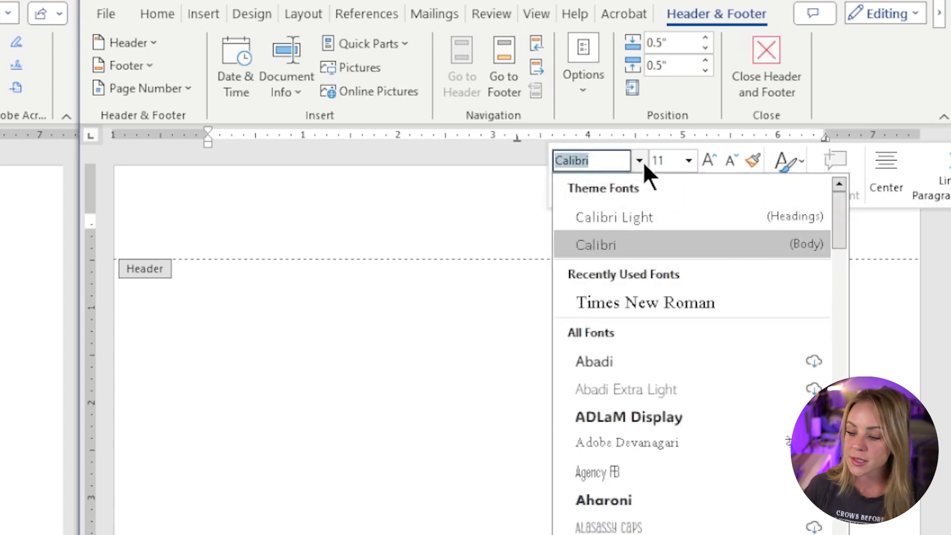
{"action": "left_click", "coordinate": [677, 304]}
{"action": "left_click", "coordinate": [690, 160]}
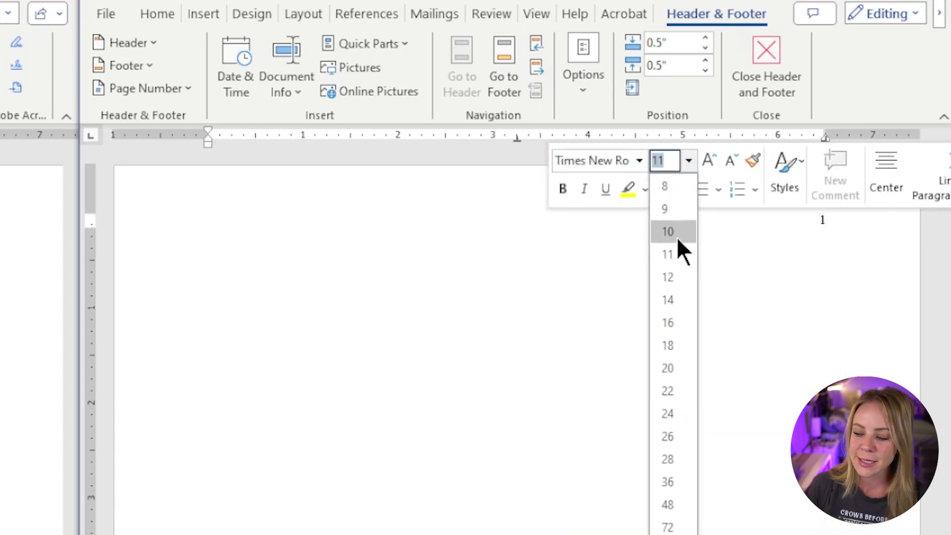
{"action": "left_click", "coordinate": [672, 276]}
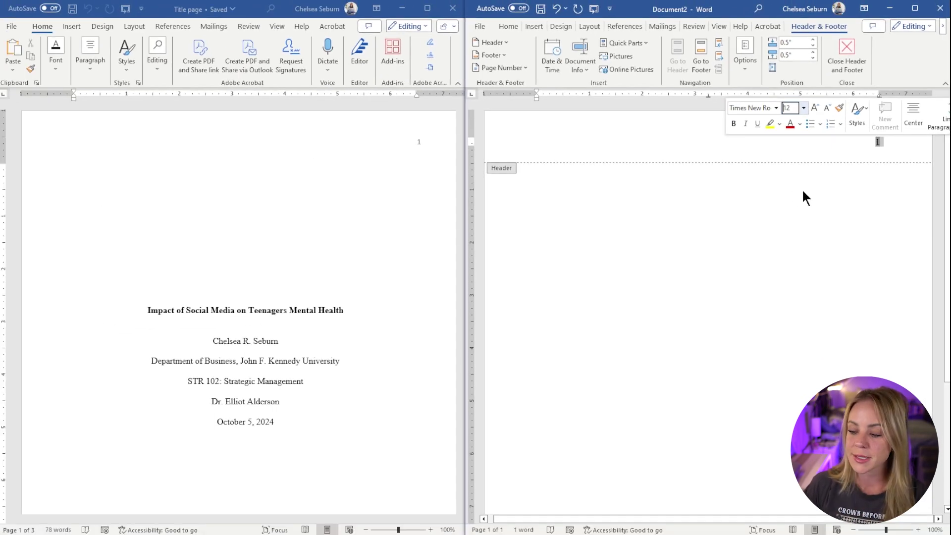
{"action": "double_click", "coordinate": [867, 221]}
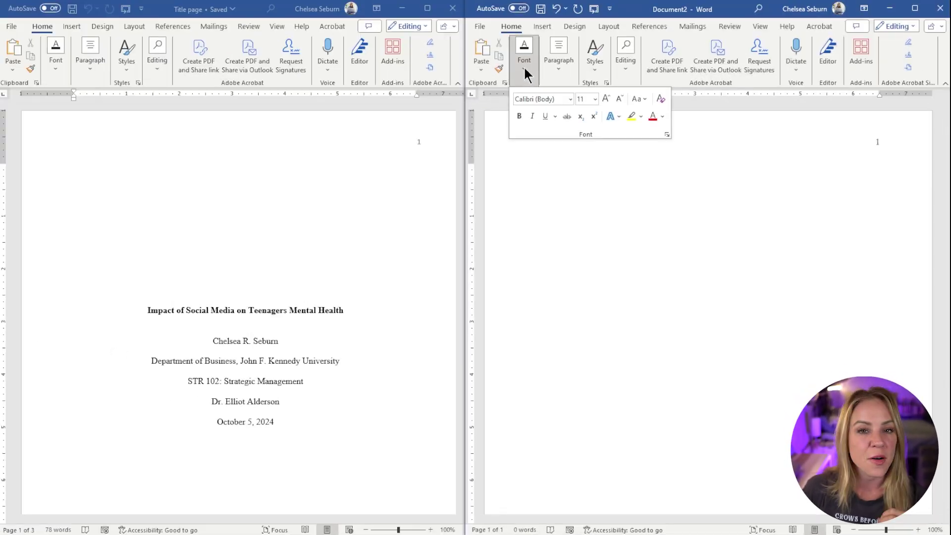
- Choose Times New Roman at size 12 for the body text
{"action": "left_click", "coordinate": [570, 100]}
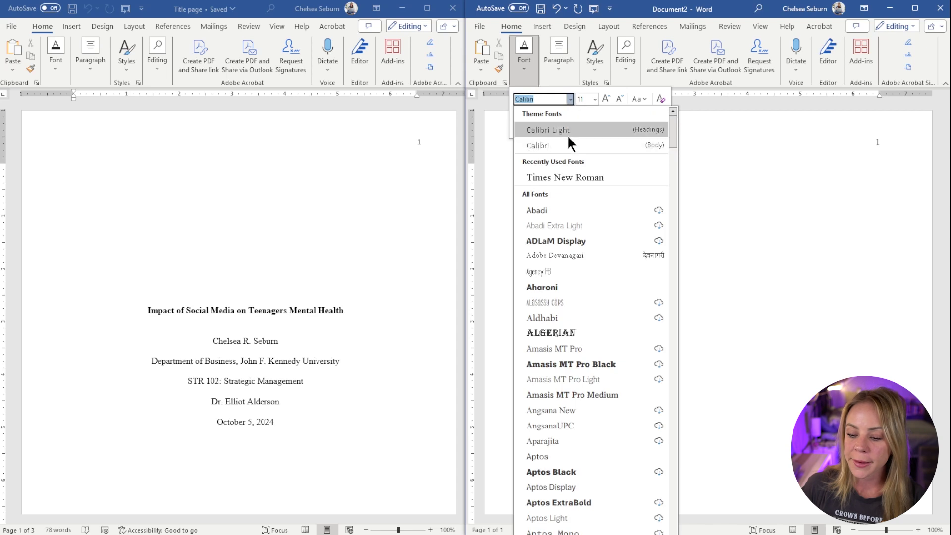
{"action": "left_click", "coordinate": [566, 178]}
{"action": "left_click", "coordinate": [595, 99]}
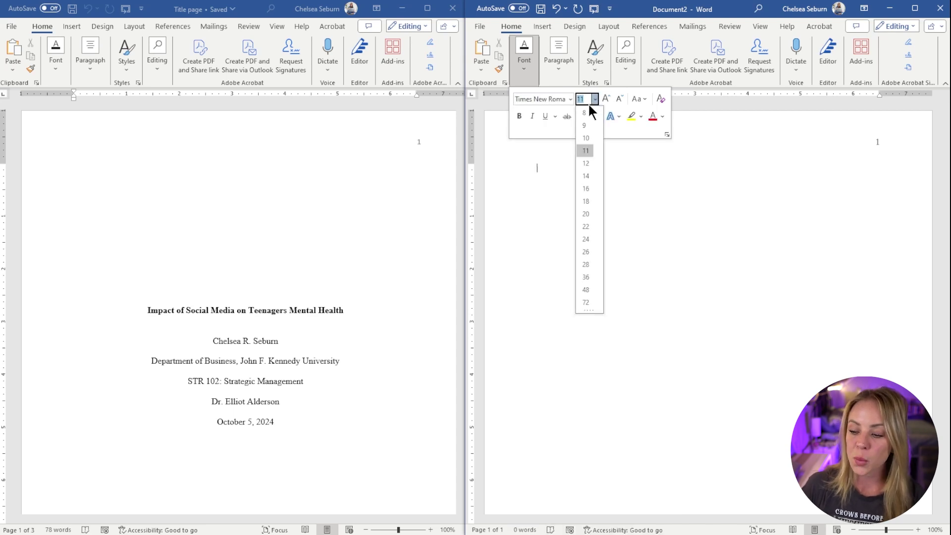
{"action": "left_click", "coordinate": [585, 163]}
{"action": "left_click", "coordinate": [544, 167]}
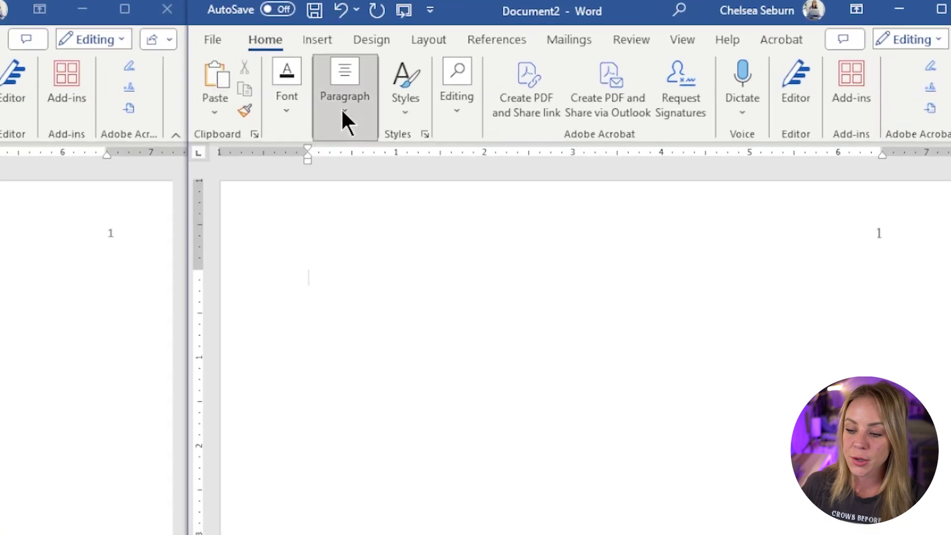
- Turn on centring and bold, then paste 'Impact of Social Media on Teenagers Mental Health' on a new line
{"action": "left_click", "coordinate": [557, 68]}
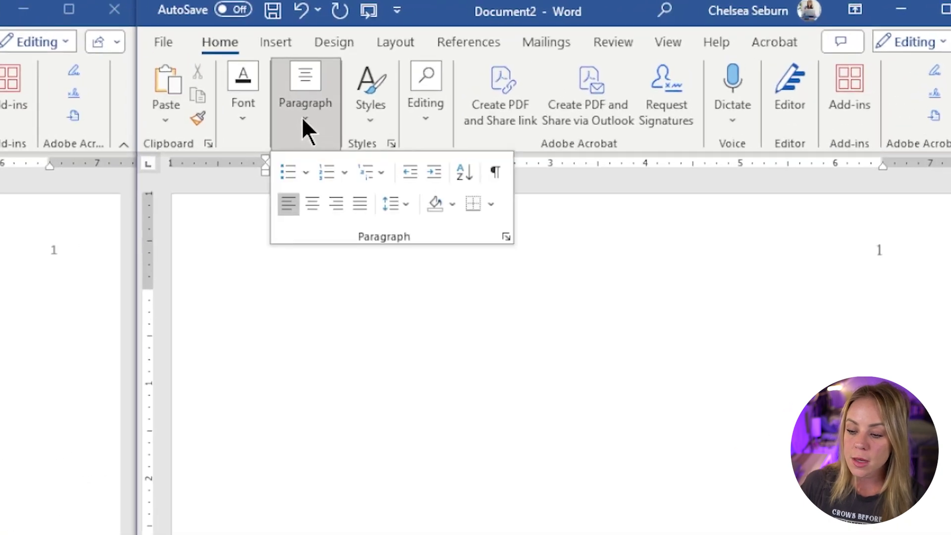
{"action": "left_click", "coordinate": [312, 203]}
{"action": "left_click", "coordinate": [611, 298]}
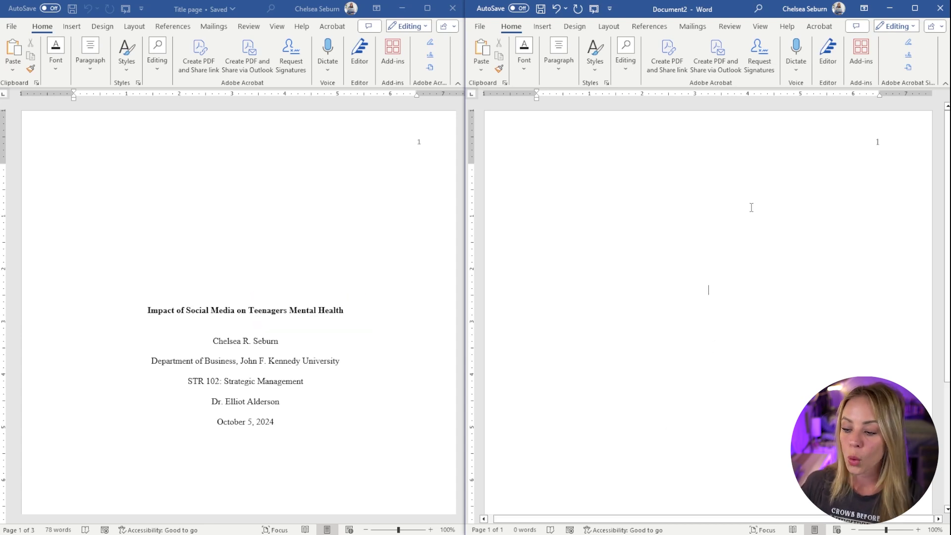
{"action": "left_click", "coordinate": [528, 71]}
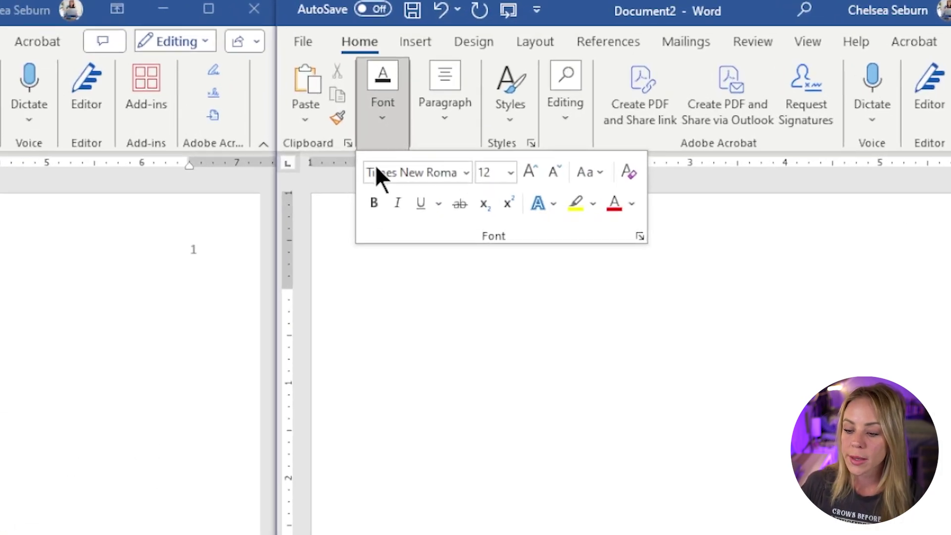
{"action": "left_click", "coordinate": [373, 205]}
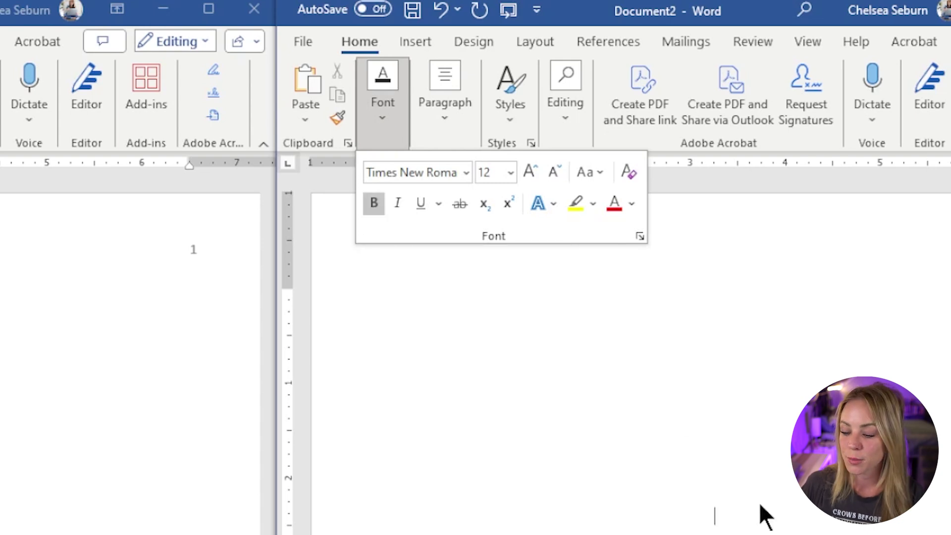
{"action": "left_click", "coordinate": [734, 512]}
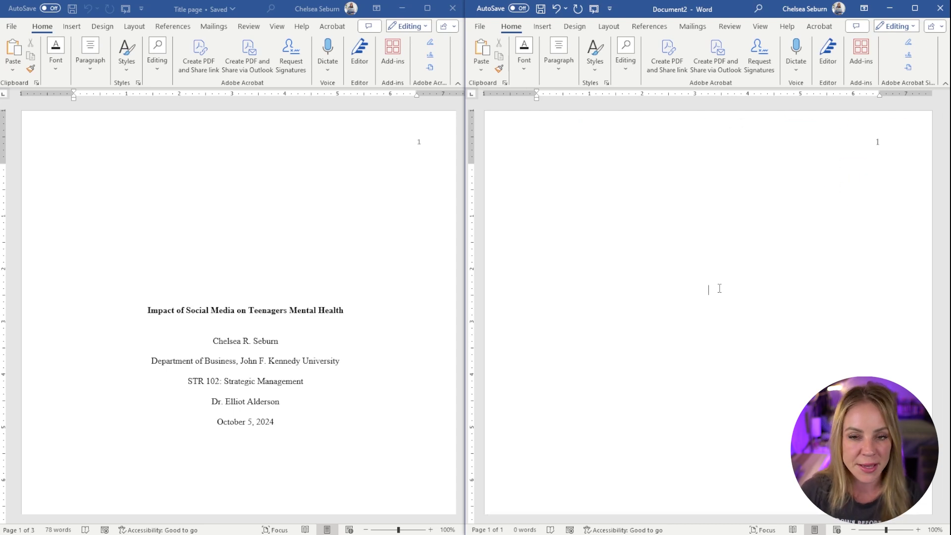
{"action": "key", "text": "Return"}
{"action": "type", "text": "Impact of Social Media on Teenagers Mental Health"}
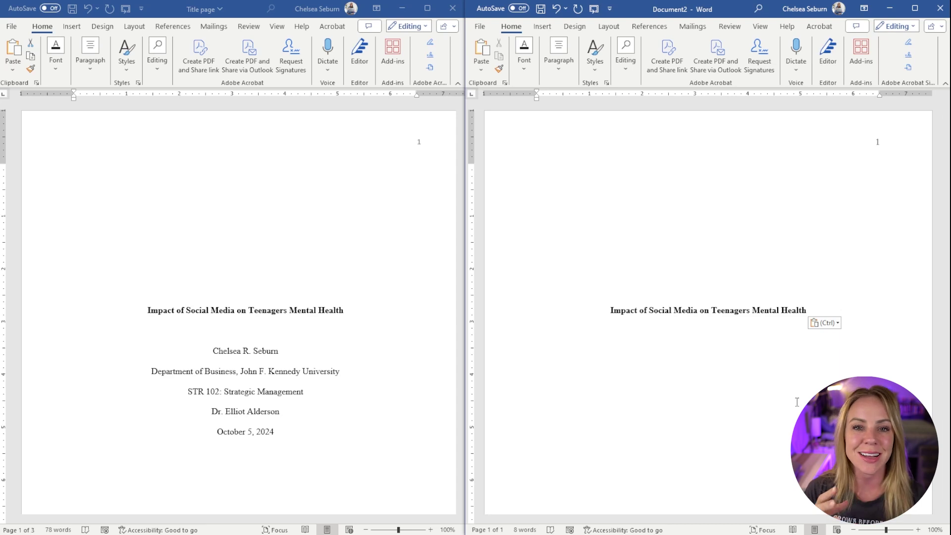
- Type a 'Subtitle' line under the title, then delete it
{"action": "left_click", "coordinate": [684, 330]}
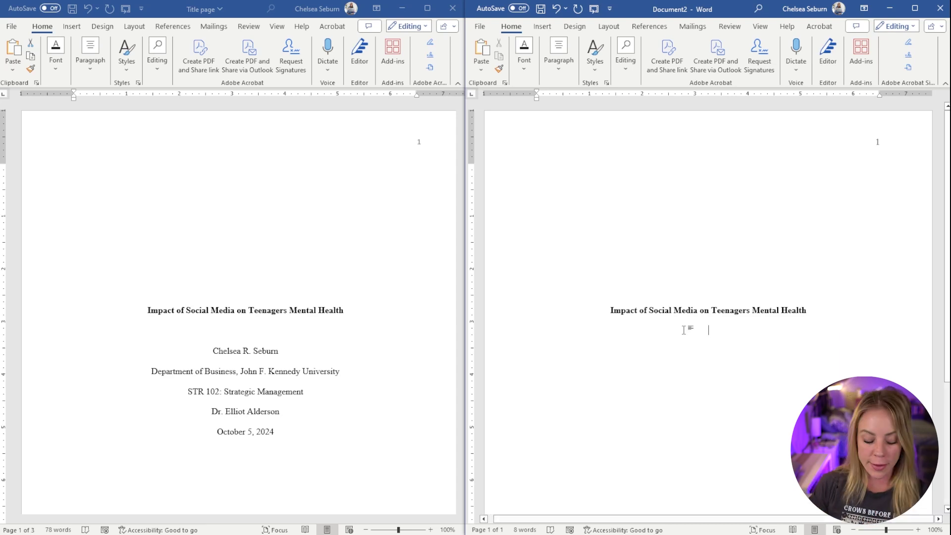
{"action": "type", "text": "Subtit"}
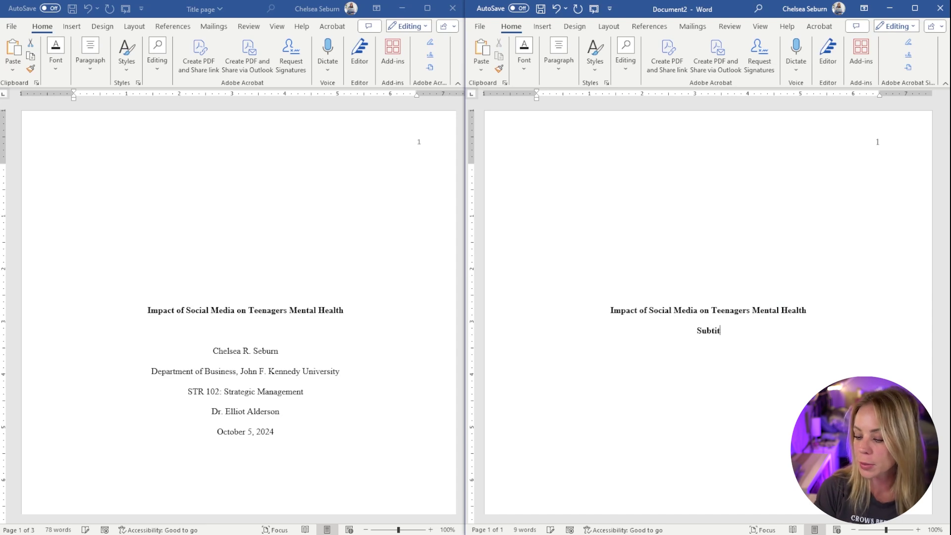
{"action": "type", "text": "le"}
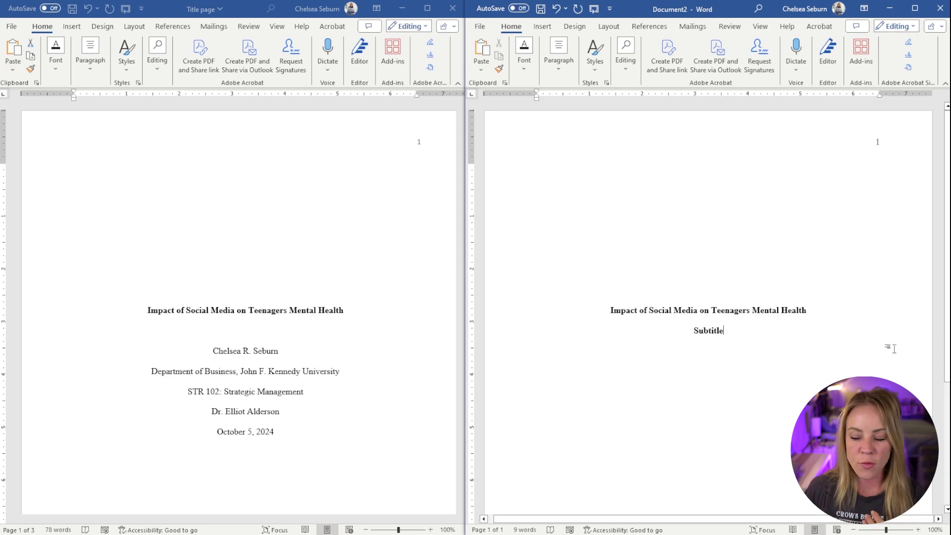
{"action": "left_click_drag", "start_coordinate": [736, 335], "coordinate": [702, 331]}
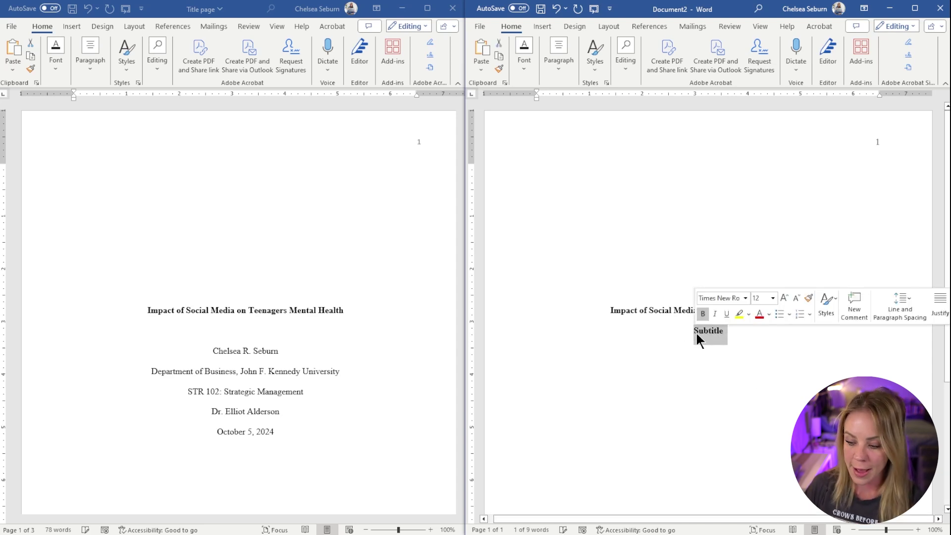
{"action": "key", "text": "BackSpace"}
{"action": "key", "text": "BackSpace"}
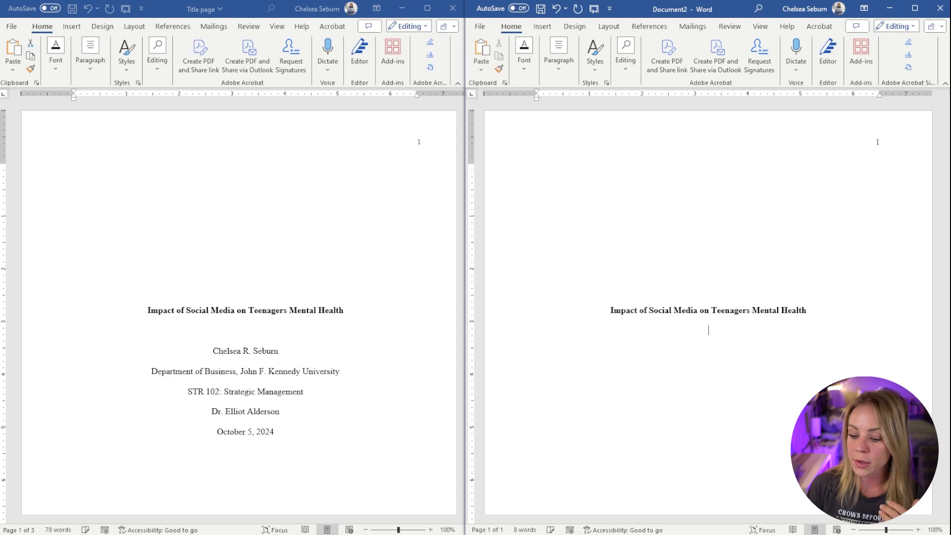
- Paste the author's name from the original title page onto a new centred line
{"action": "key", "text": "Return"}
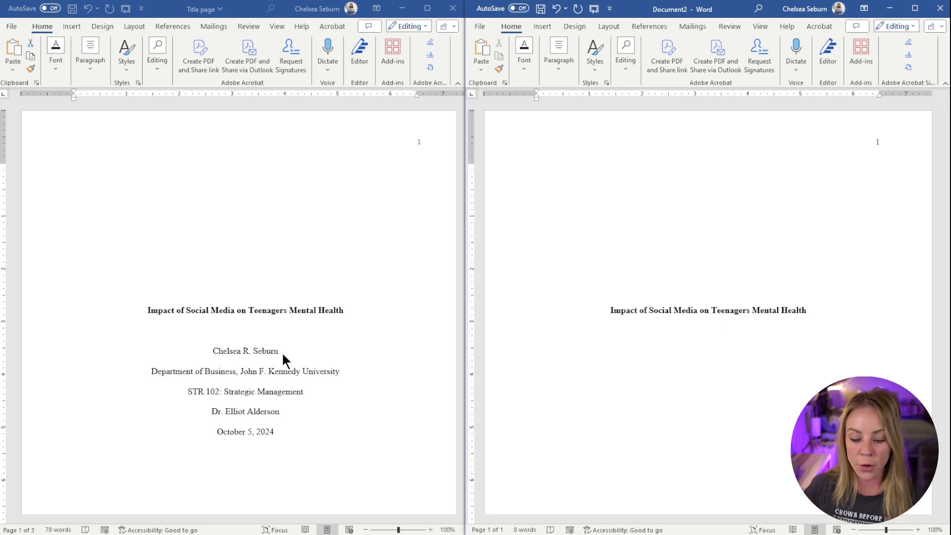
{"action": "left_click_drag", "start_coordinate": [281, 354], "coordinate": [214, 355]}
{"action": "key", "text": "ctrl+c"}
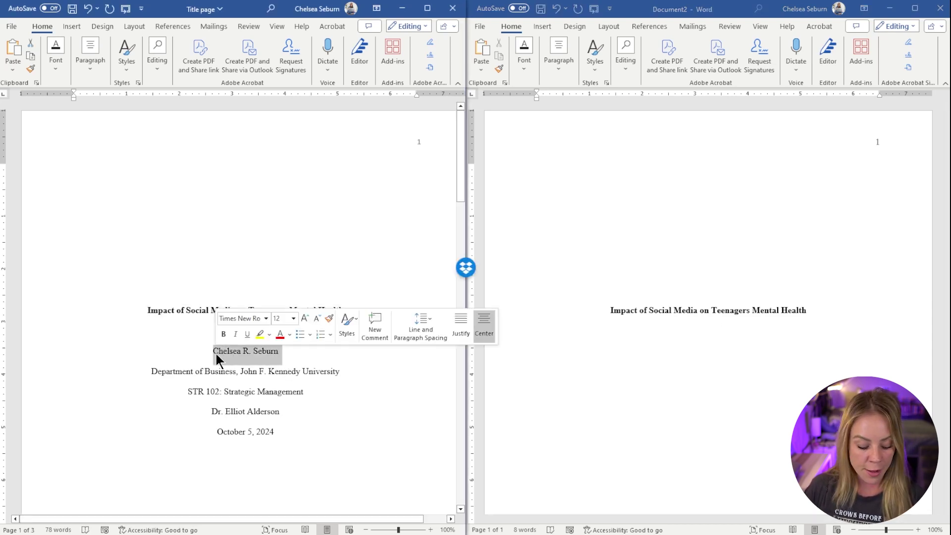
{"action": "left_click", "coordinate": [718, 366]}
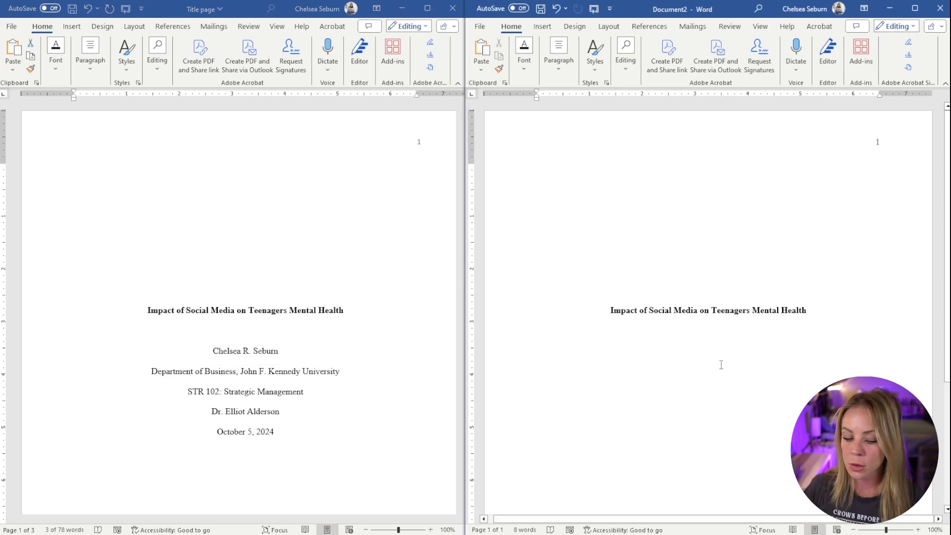
{"action": "key", "text": "ctrl+v"}
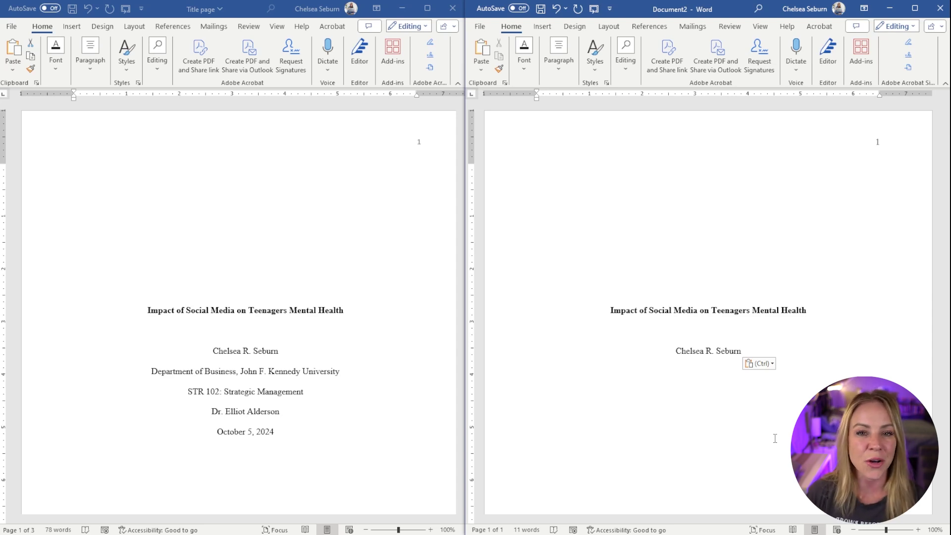
{"action": "key", "text": "BackSpace"}
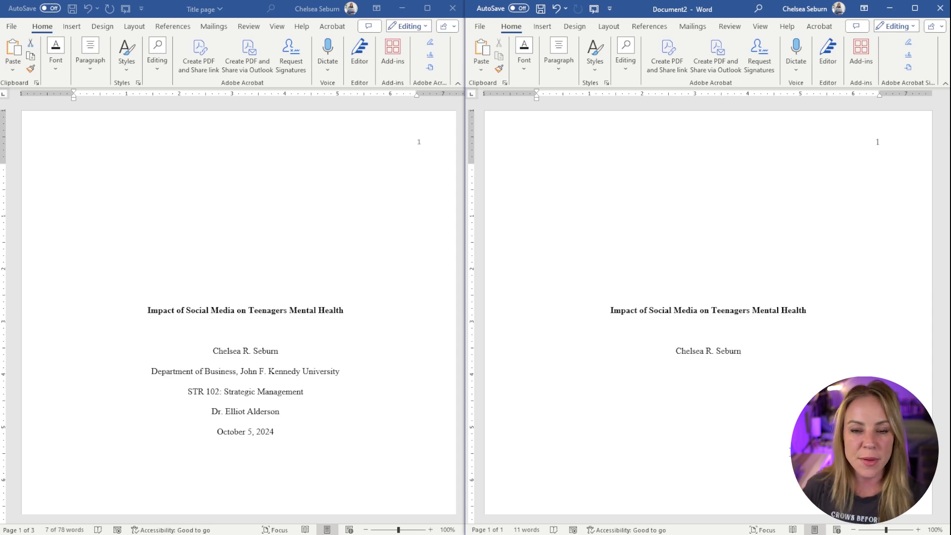
- Paste the department and university line and the 'STR 102: Strategic Management' line below the name
{"action": "key", "text": "ctrl+z"}
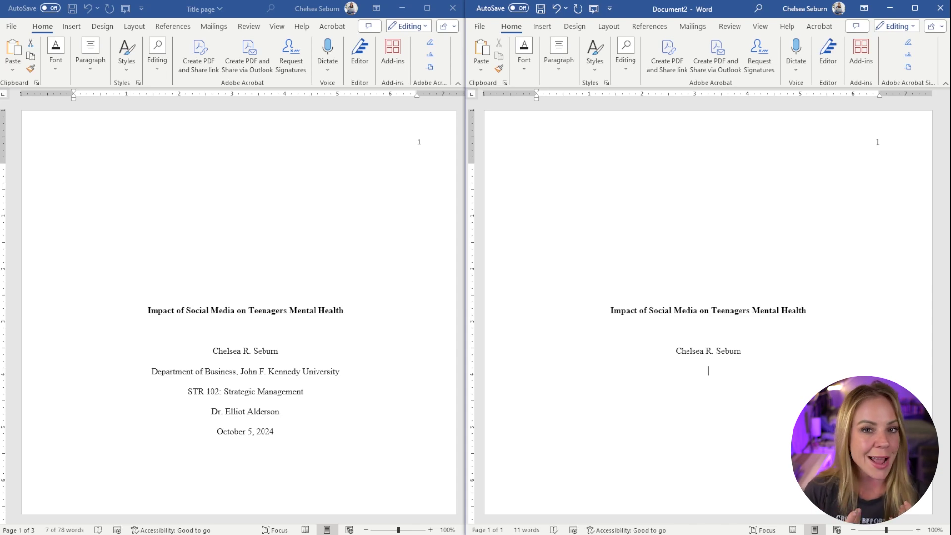
{"action": "type", "text": "Department of Business, John F. Kennedy University"}
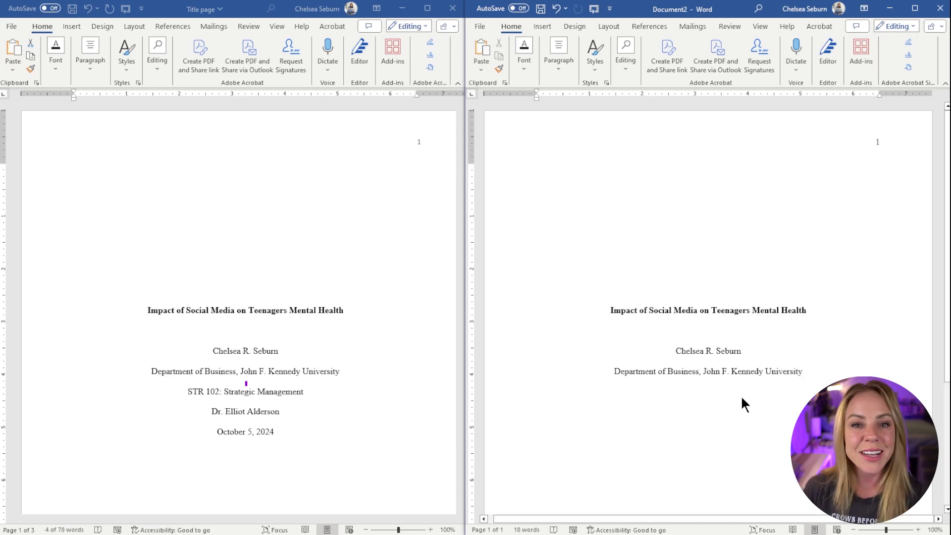
{"action": "type", "text": "STR 102: Strategic Management"}
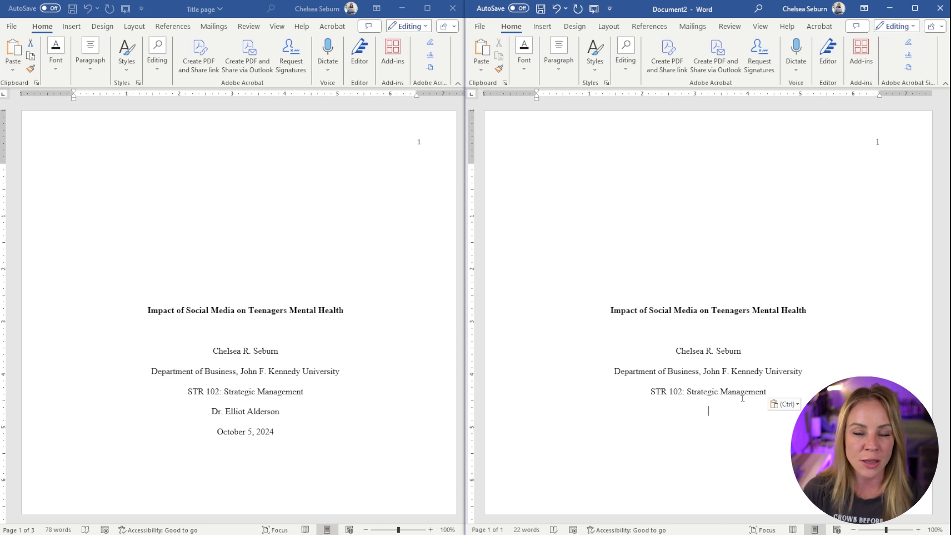
{"action": "key", "text": "ctrl+z"}
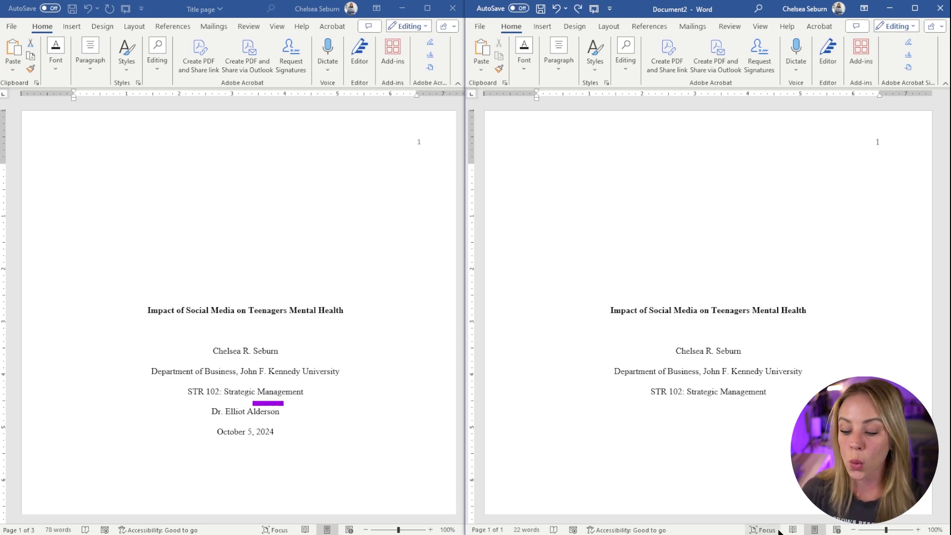
- Paste the instructor's name and 'October 5, 2024' below the course line
{"action": "type", "text": "Dr. Elliot Alderson"}
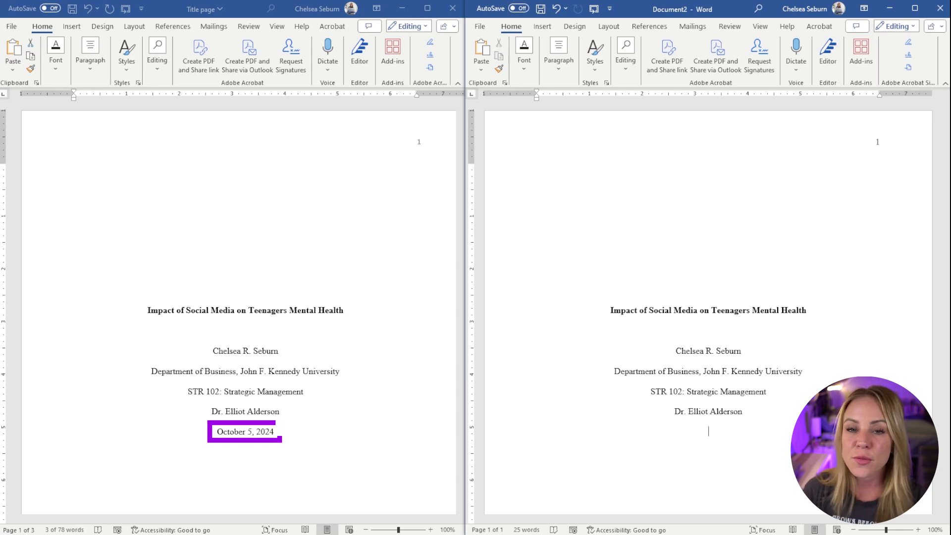
{"action": "type", "text": "October 5, 2024"}
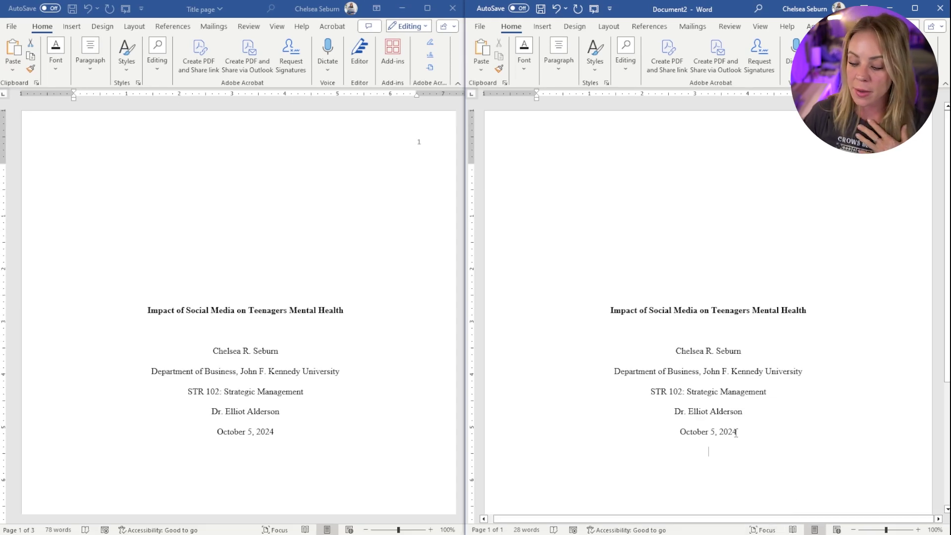
{"action": "left_click", "coordinate": [741, 433]}
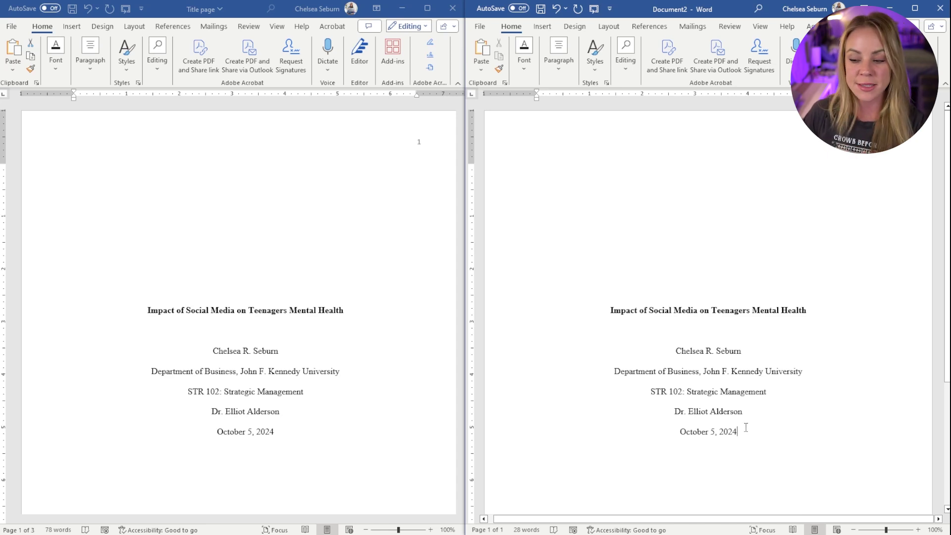
- Insert a page break after the date and place the cursor on page 2
{"action": "left_click", "coordinate": [544, 26]}
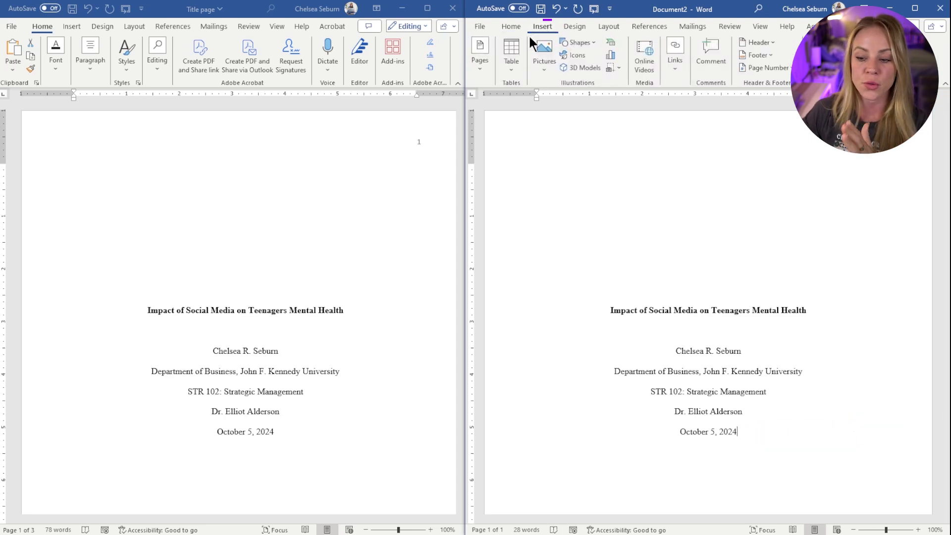
{"action": "left_click", "coordinate": [486, 70]}
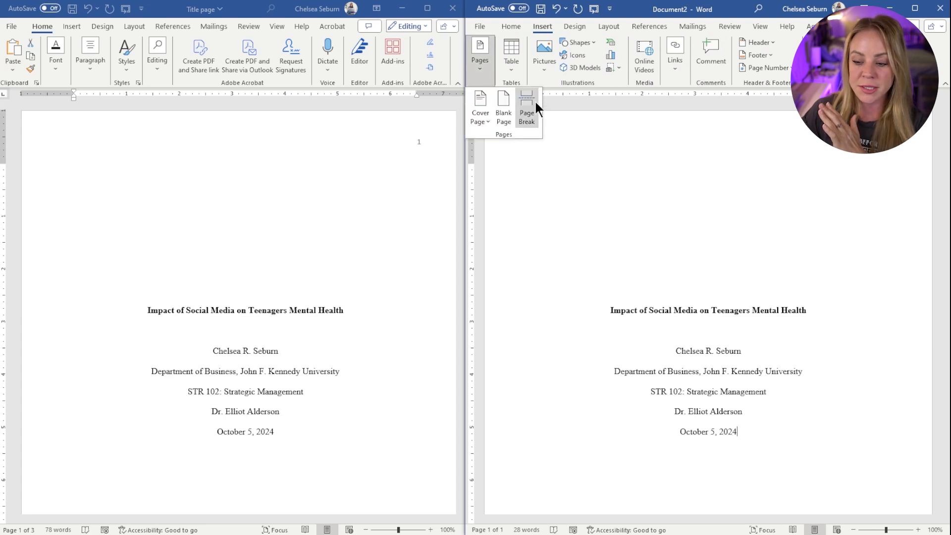
{"action": "left_click", "coordinate": [527, 116]}
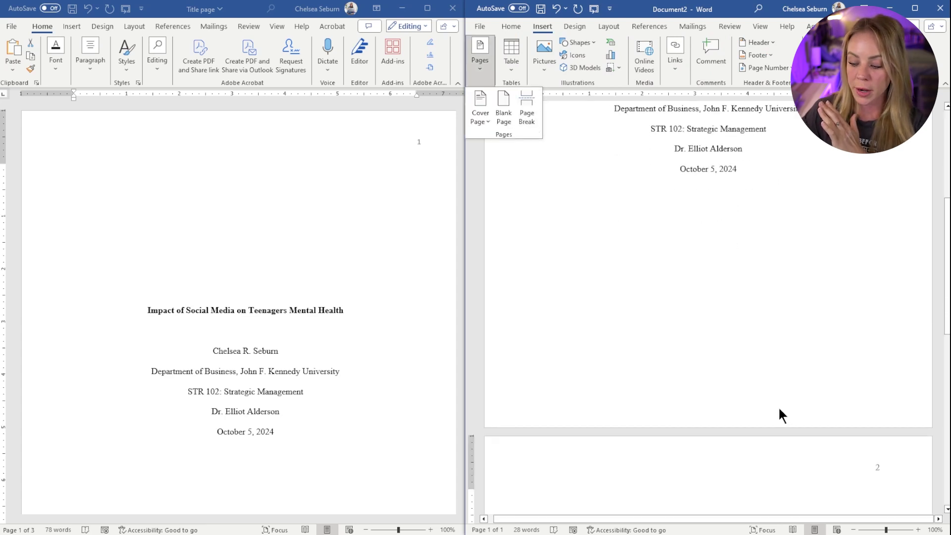
{"action": "scroll", "coordinate": [778, 407], "scroll_direction": "down", "scroll_amount": 4}
{"action": "left_click", "coordinate": [776, 345]}
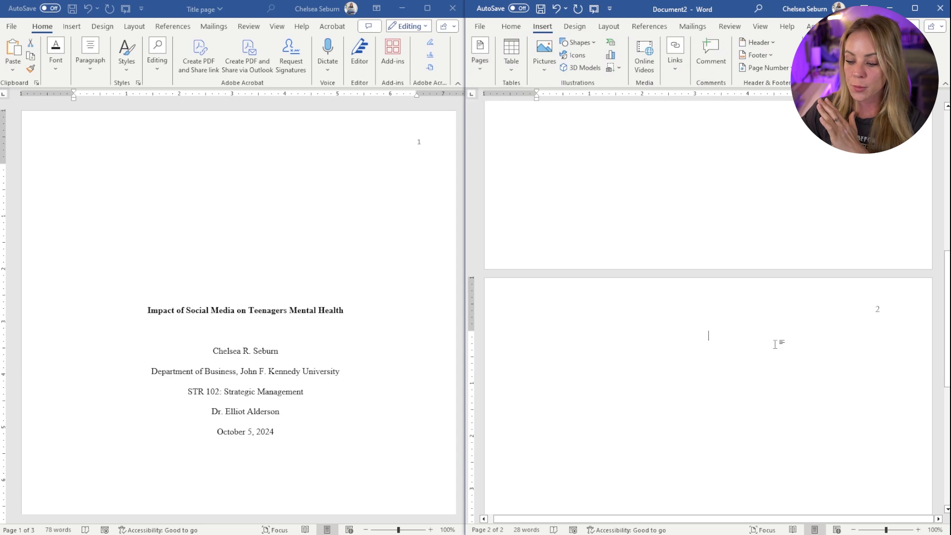
{"action": "scroll", "coordinate": [777, 350], "scroll_direction": "down", "scroll_amount": 3}
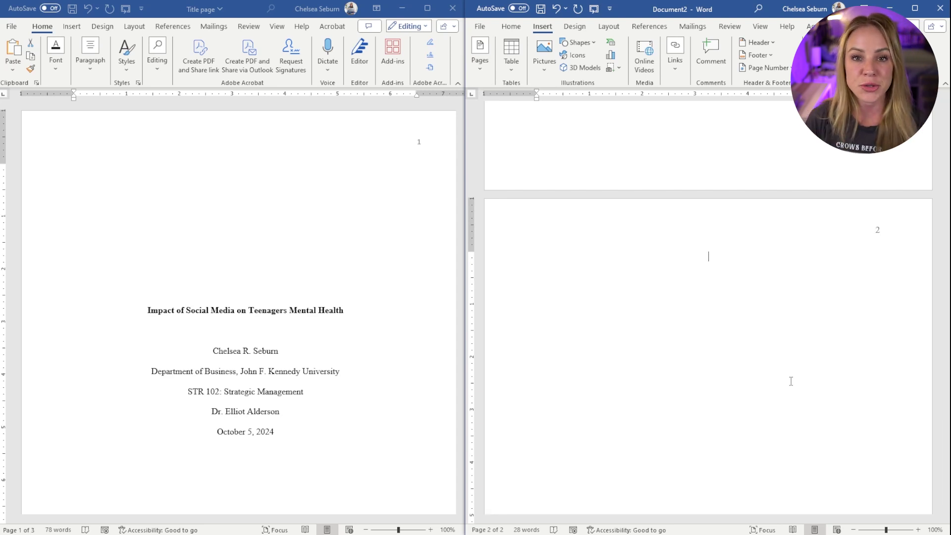
- Copy the title from page 1 and paste it at the top of page 2
{"action": "scroll", "coordinate": [791, 381], "scroll_direction": "up", "scroll_amount": 8}
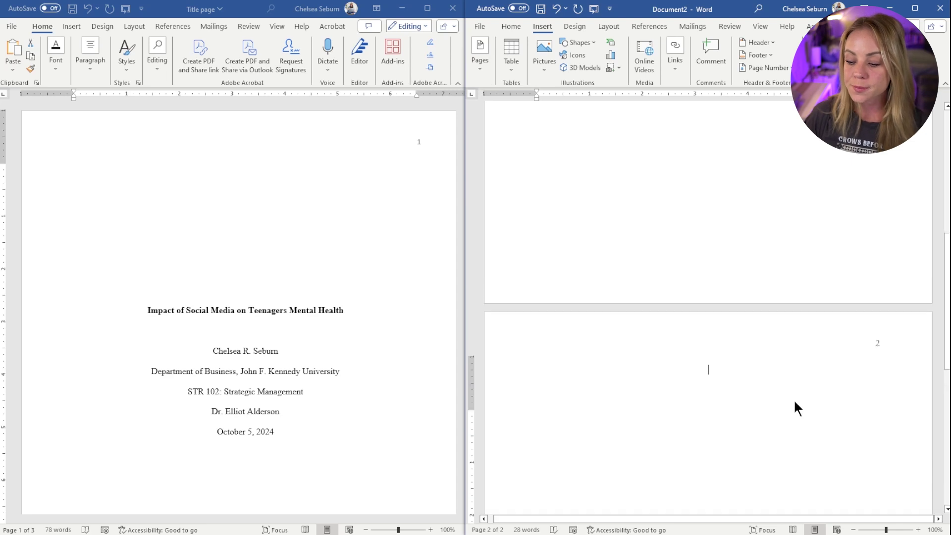
{"action": "left_click_drag", "start_coordinate": [816, 232], "coordinate": [610, 233]}
{"action": "key", "text": "ctrl+c"}
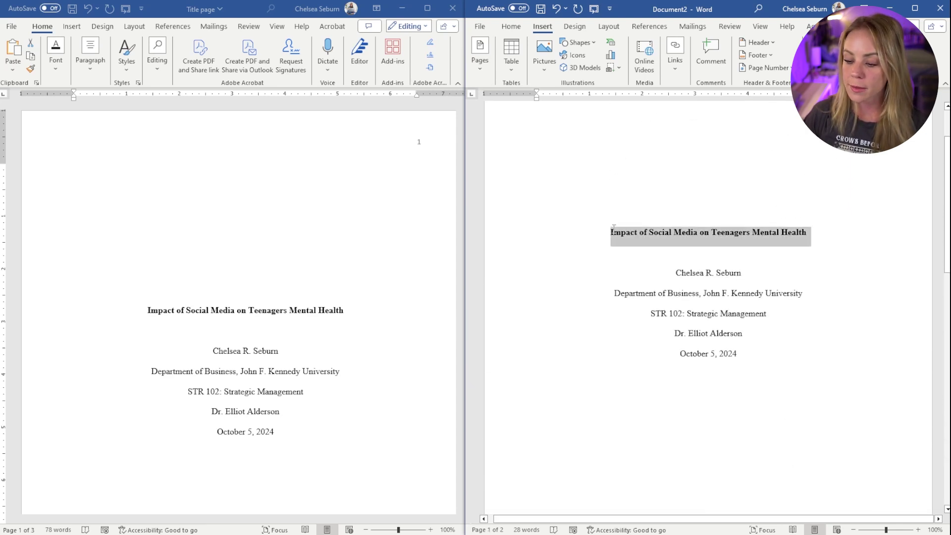
{"action": "scroll", "coordinate": [708, 268], "scroll_direction": "down", "scroll_amount": 4}
{"action": "scroll", "coordinate": [708, 268], "scroll_direction": "down", "scroll_amount": 3}
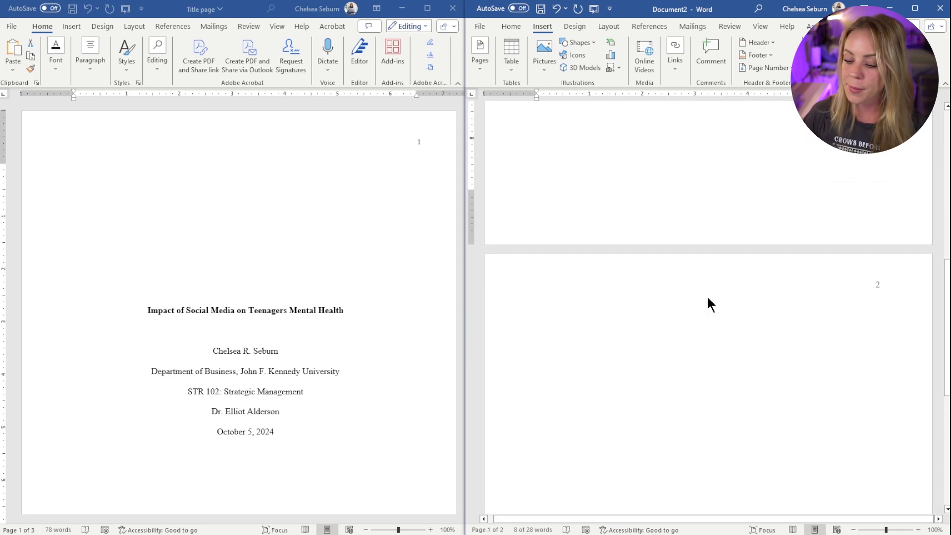
{"action": "left_click", "coordinate": [709, 307]}
{"action": "key", "text": "ctrl+v"}
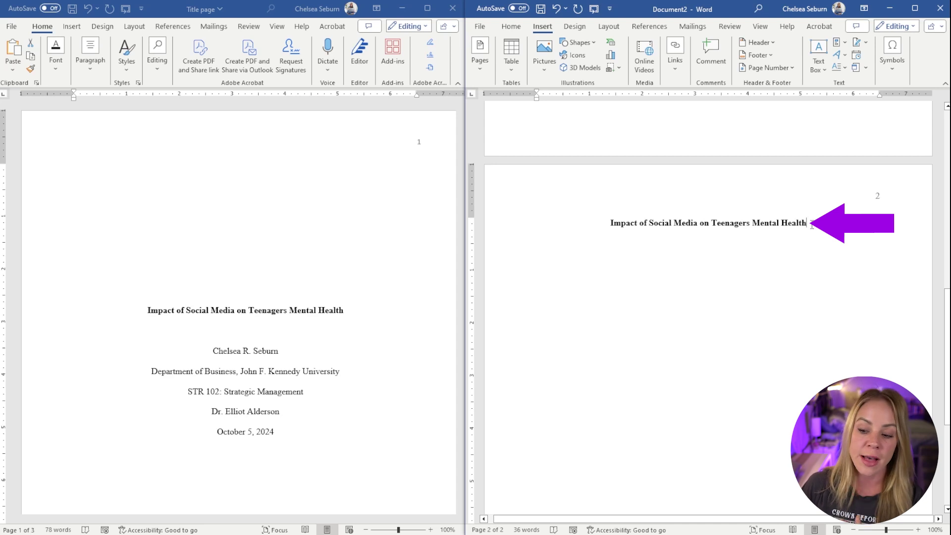
- Insert a page break and type a bold 'References' heading on page 3
{"action": "left_click", "coordinate": [480, 68]}
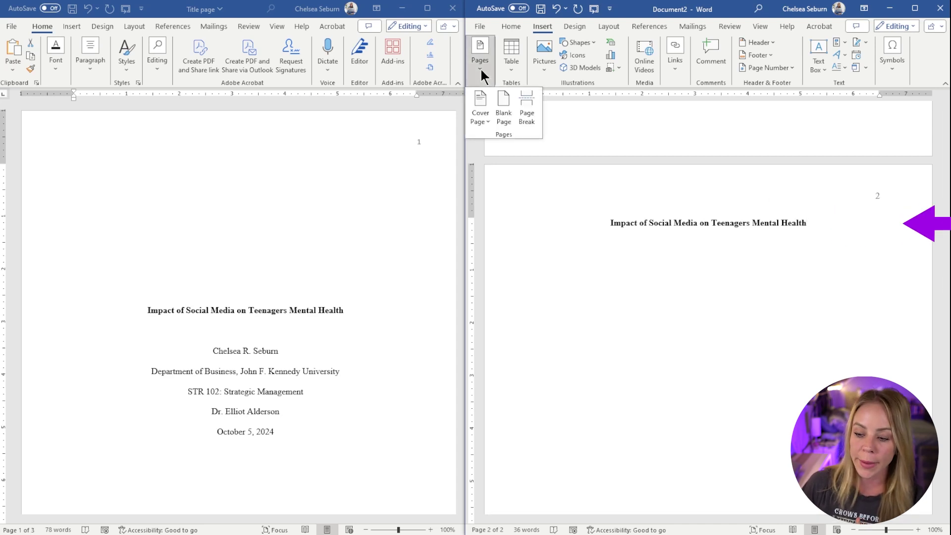
{"action": "left_click", "coordinate": [531, 108]}
{"action": "scroll", "coordinate": [810, 323], "scroll_direction": "down", "scroll_amount": 1}
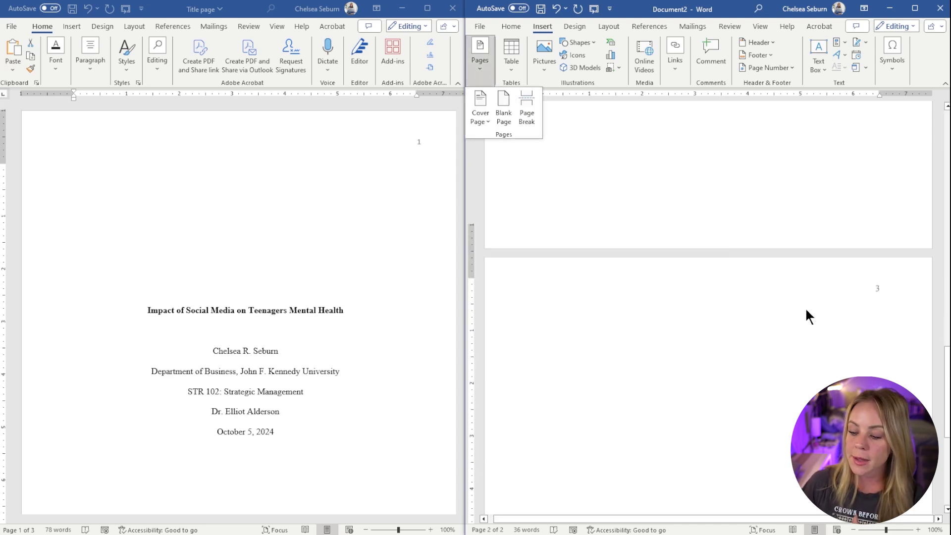
{"action": "left_click", "coordinate": [737, 285]}
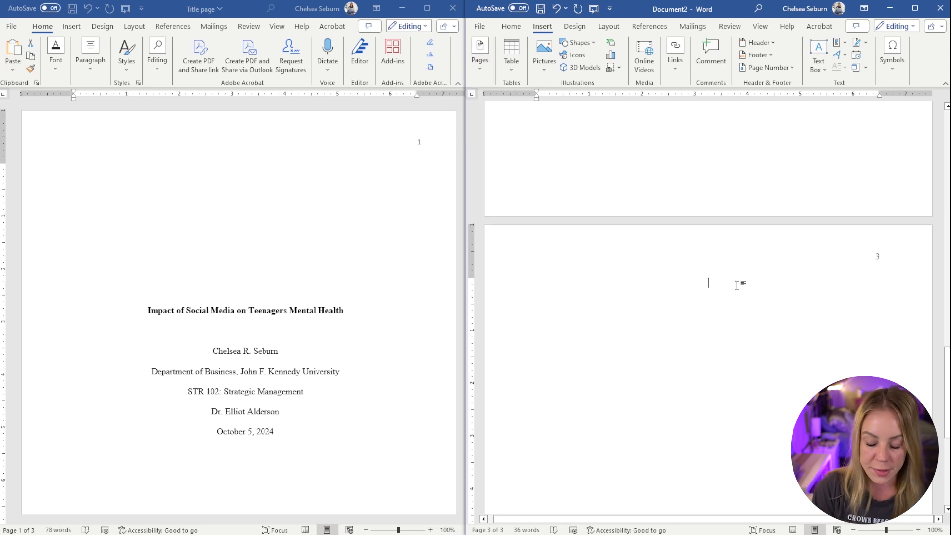
{"action": "key", "text": "ctrl+b"}
{"action": "type", "text": "References"}
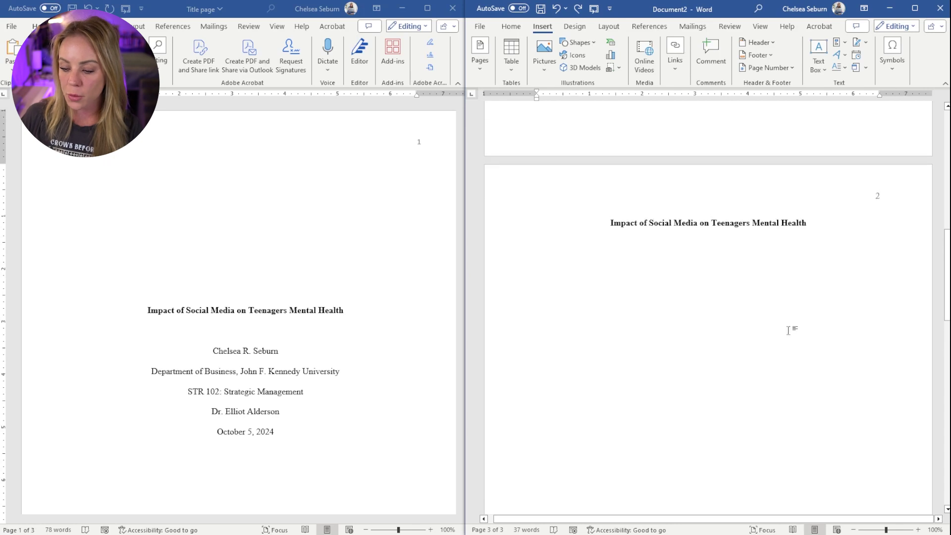
- Paste three sample paragraphs on social media studies beneath the page 2 title heading
{"action": "left_click", "coordinate": [597, 253]}
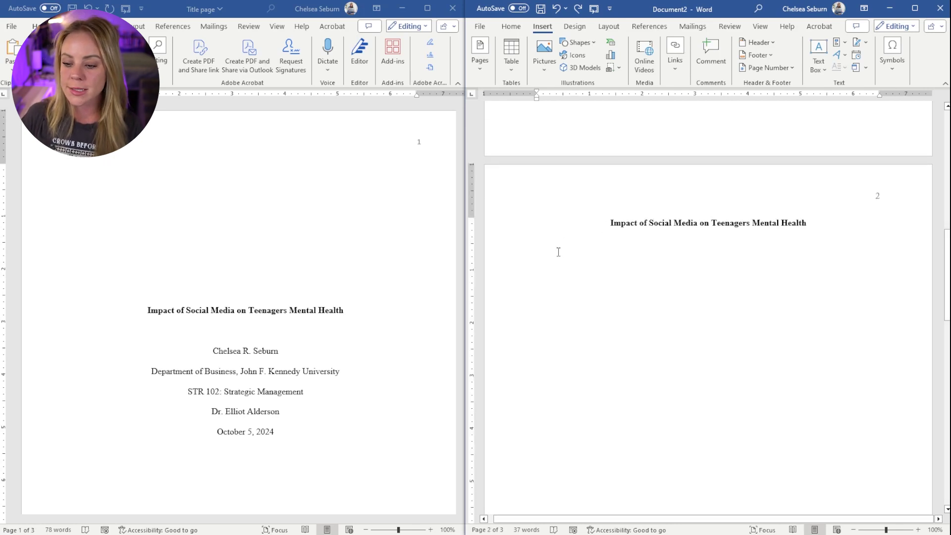
{"action": "type", "text": "Johnson and Williams explore the paradoxical nature of social media, arguing that while it can foster connections, it can also lead to feelings of isolation and loneliness. The article presents data from a survey of 1,000 participants aged 18-35. The article is based on original research and offers valuable insights into the psychological effects of social media. However, the study's sample size is relatively small and focuses only on a specific age group. Martinez and Thompson explore the addictive aspects of social media use among teenagers. The article presents findings from a study involving 700 high school students, measuring their screen time and correlating it with indicators of addictive behavior such as withdrawal symptoms, loss of interest in other activities, and emotional distress when unable to access social media. The article is well-structured and based on a large sample size, adding credibility to the findings. Patel and Davis present a pilot program called \"Digital Detox,\" aimed at reducing social media addiction among teenagers. The program involves a combination of cognitive-behavioral therapy (CBT), mindfulness techniques, and parental involvement to help teens manage their social media usage. The study followed 300 teenagers over six months and found significant reductions in screen time and addictive behaviors."}
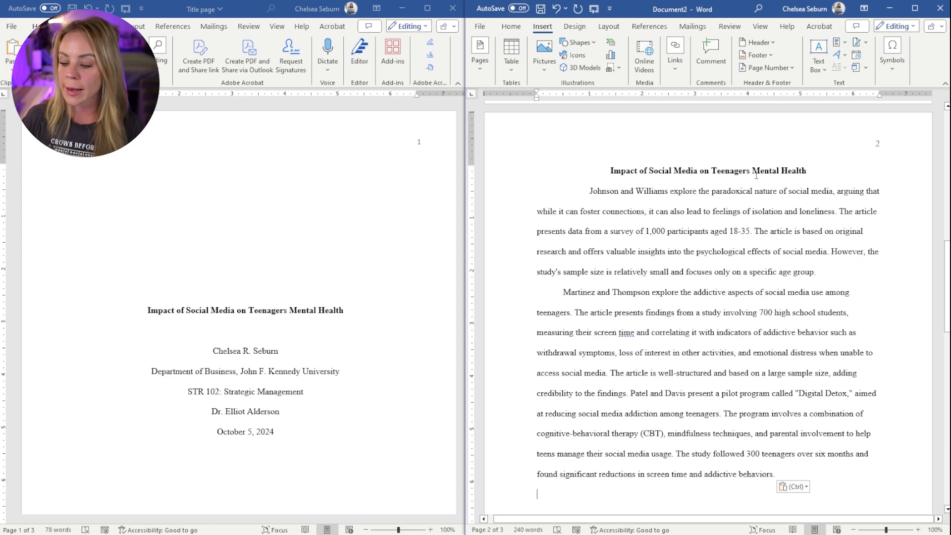
{"action": "scroll", "coordinate": [780, 356], "scroll_direction": "down", "scroll_amount": 8}
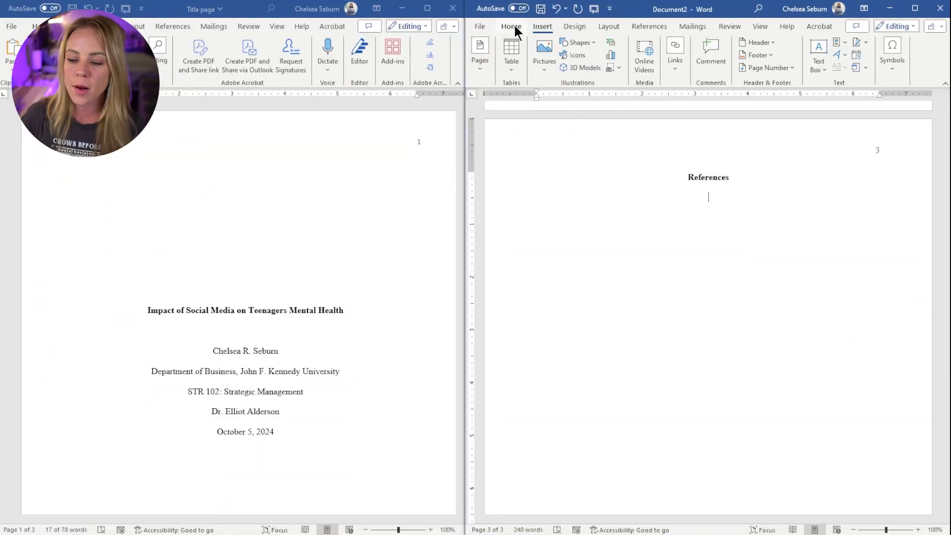
- Left-align the line under the References heading and give it a 0.5" hanging indent
{"action": "left_click", "coordinate": [513, 27]}
{"action": "left_click", "coordinate": [558, 64]}
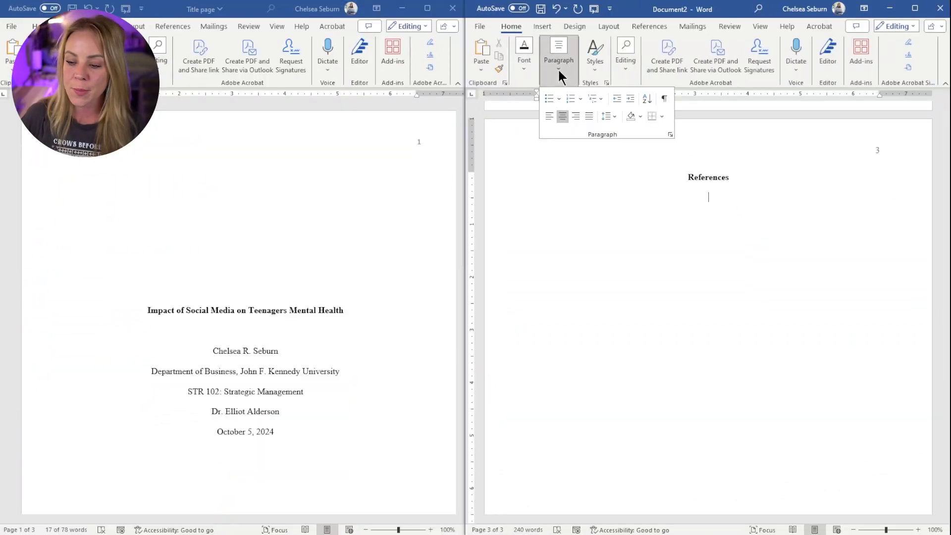
{"action": "left_click", "coordinate": [550, 117]}
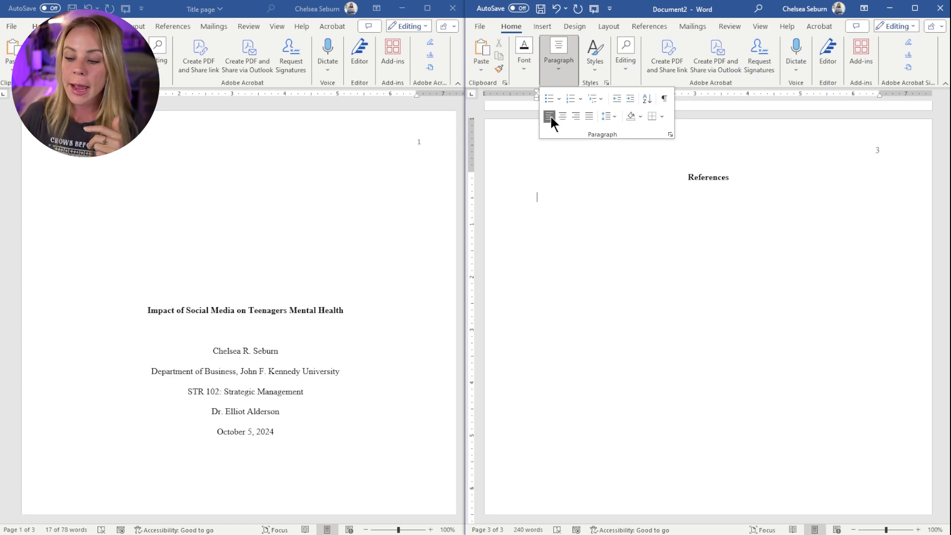
{"action": "left_click", "coordinate": [614, 116]}
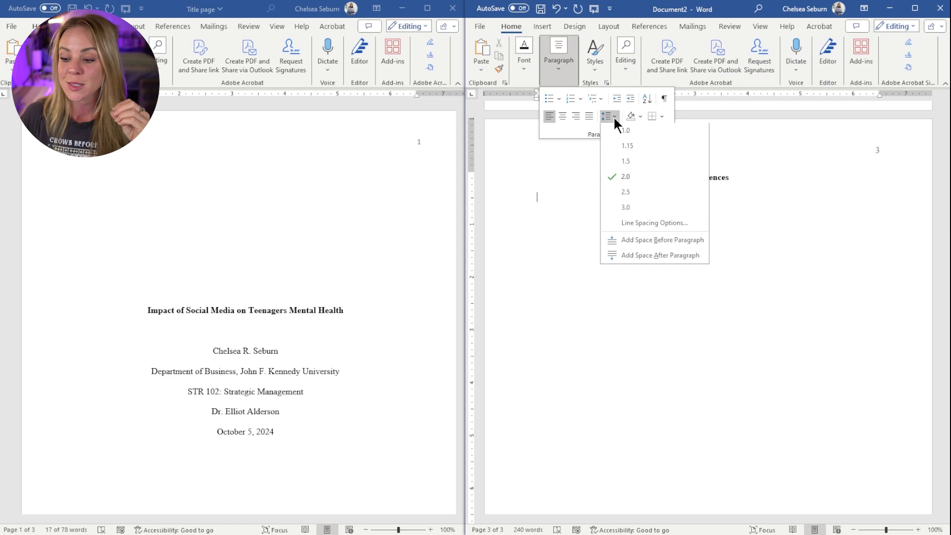
{"action": "left_click", "coordinate": [623, 227]}
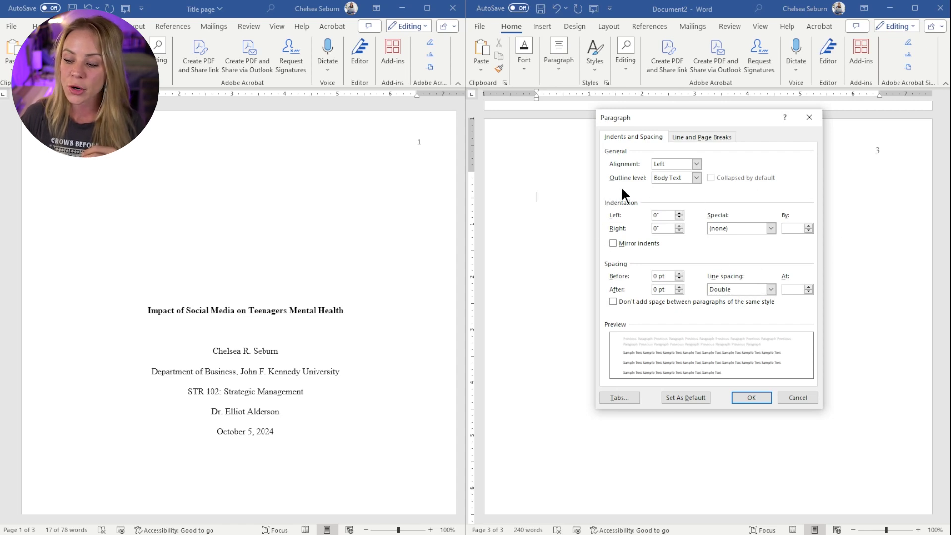
{"action": "left_click", "coordinate": [771, 229]}
{"action": "left_click", "coordinate": [753, 253]}
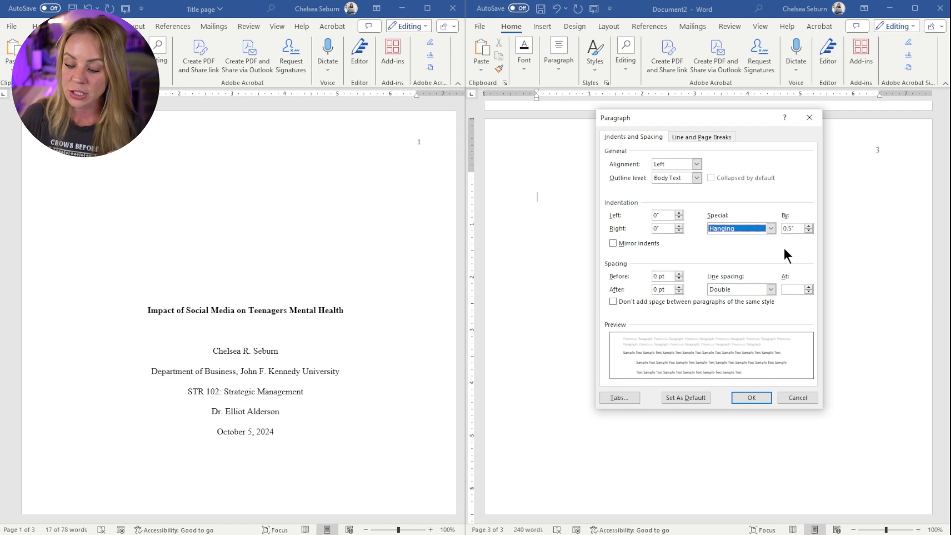
{"action": "left_click", "coordinate": [751, 398]}
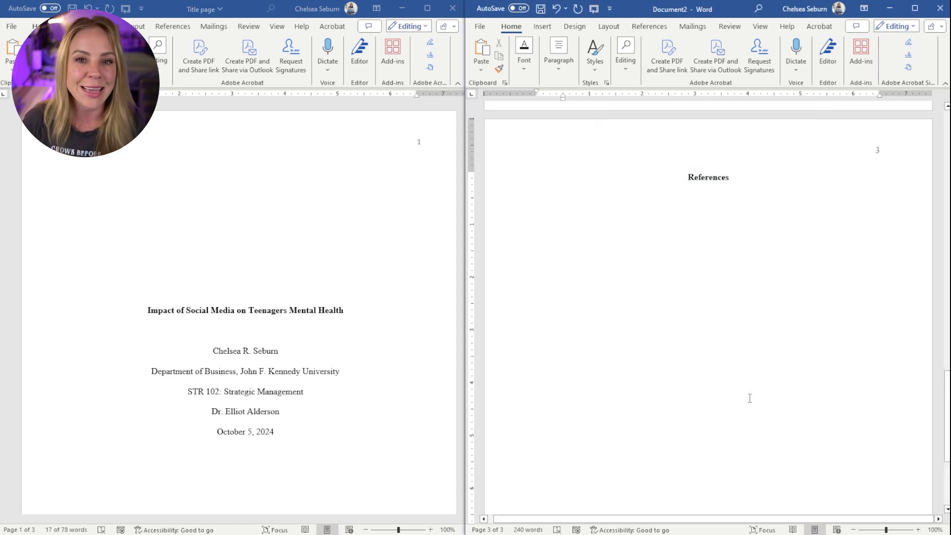
- Type the Smith (2019) mental health review reference, then paste the Patel & Davis (2022) 'Digital Detox' reference
{"action": "type", "text": "Smith"}
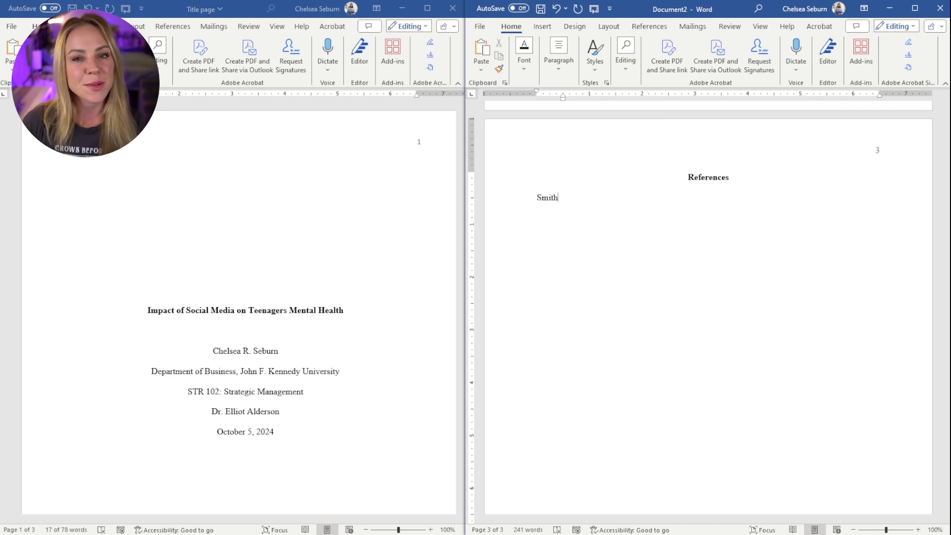
{"action": "type", "text": ", J. (2019). \"Soc"}
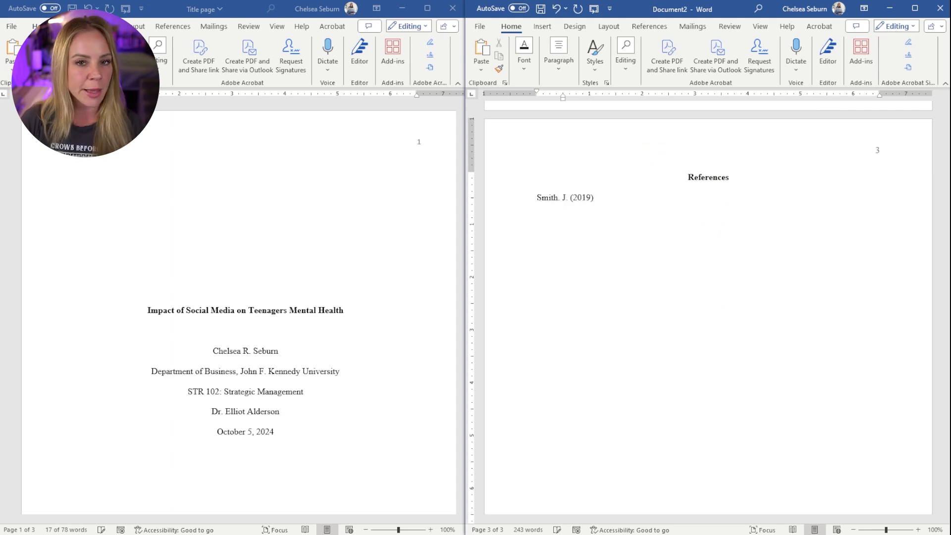
{"action": "type", "text": "ial Media and Men"}
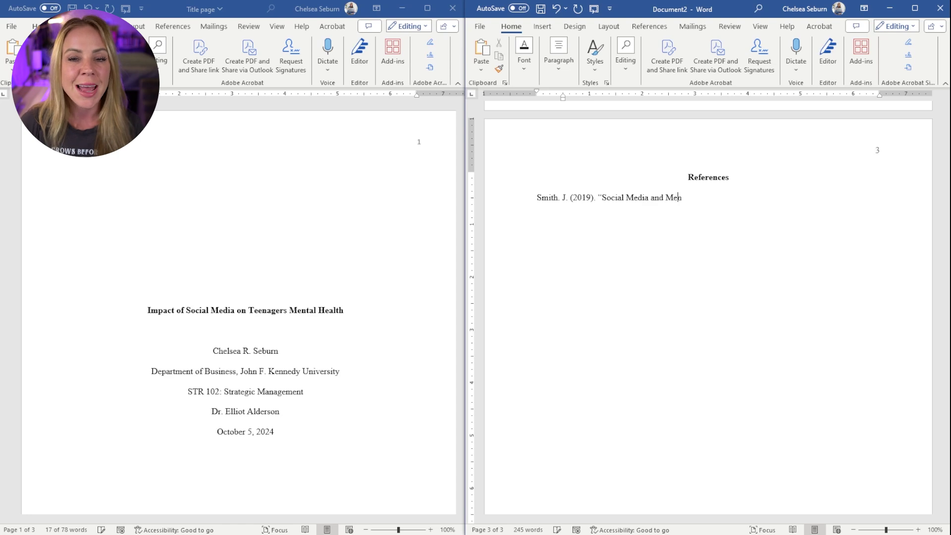
{"action": "type", "text": "tal Health: A Comp"}
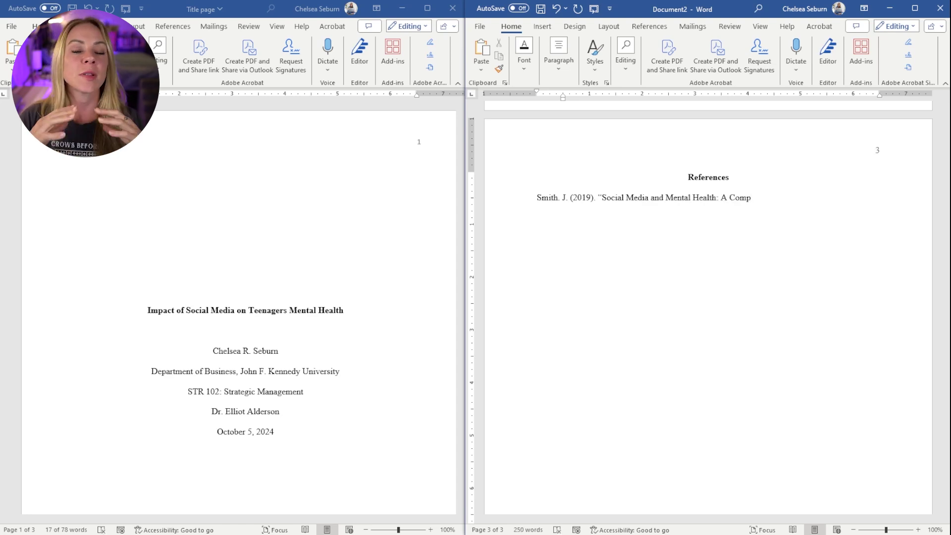
{"action": "type", "text": "rehensive Review"}
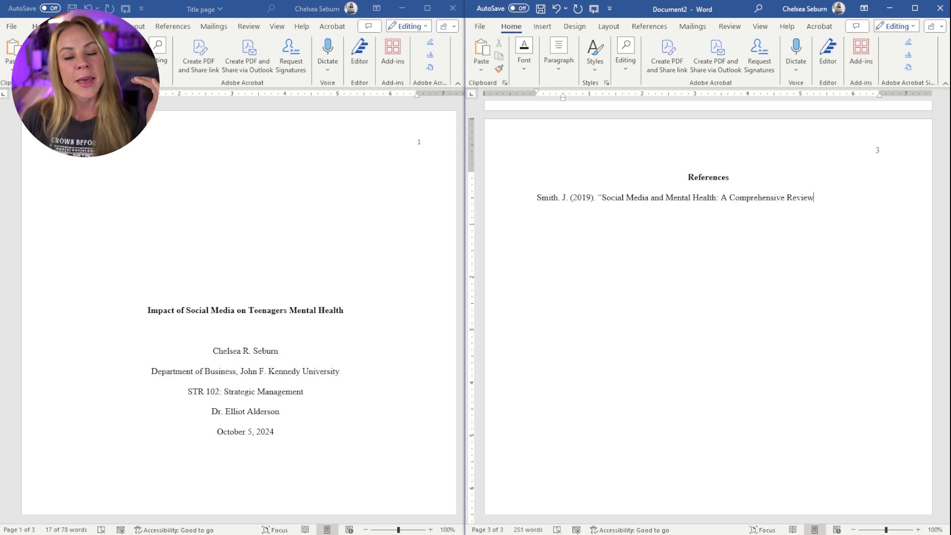
{"action": "type", "text": ".\" Journal of Psychol"}
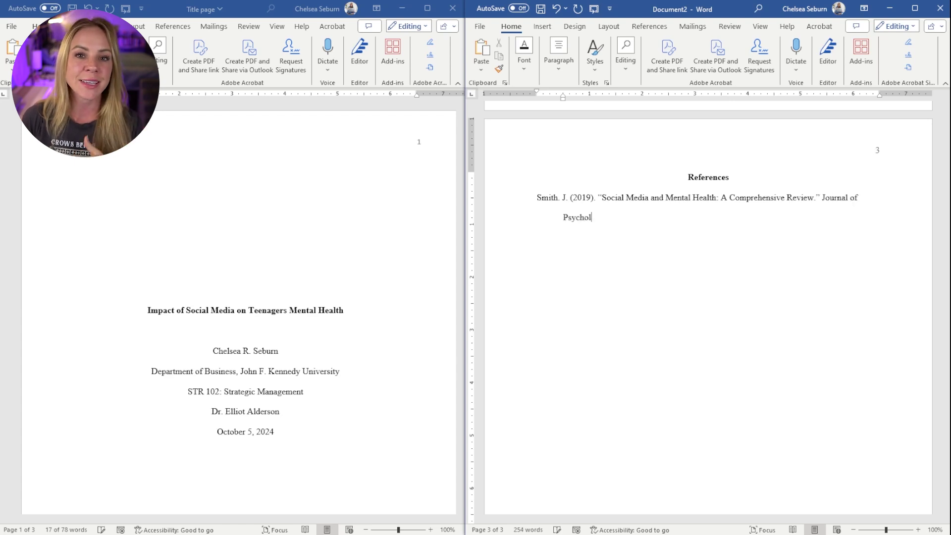
{"action": "type", "text": "ogy Studies,"}
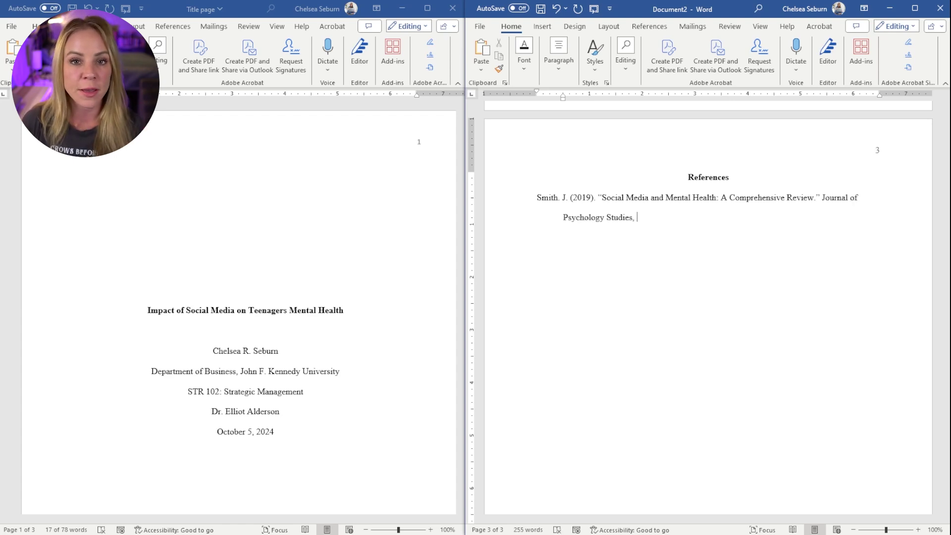
{"action": "type", "text": " 45(2), 120-135."}
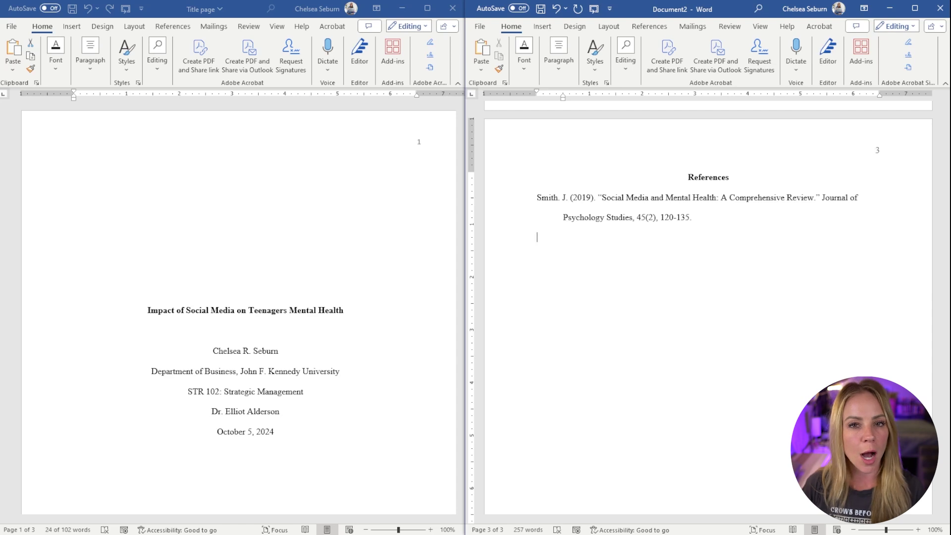
{"action": "type", "text": "Patel, S., & Davis, L. (2022). \"Digital Detox: A Pilot Program to Combat Social Media Addiction in Teens.\" Journal of Adolescent Wellness, 37(1), 45-60."}
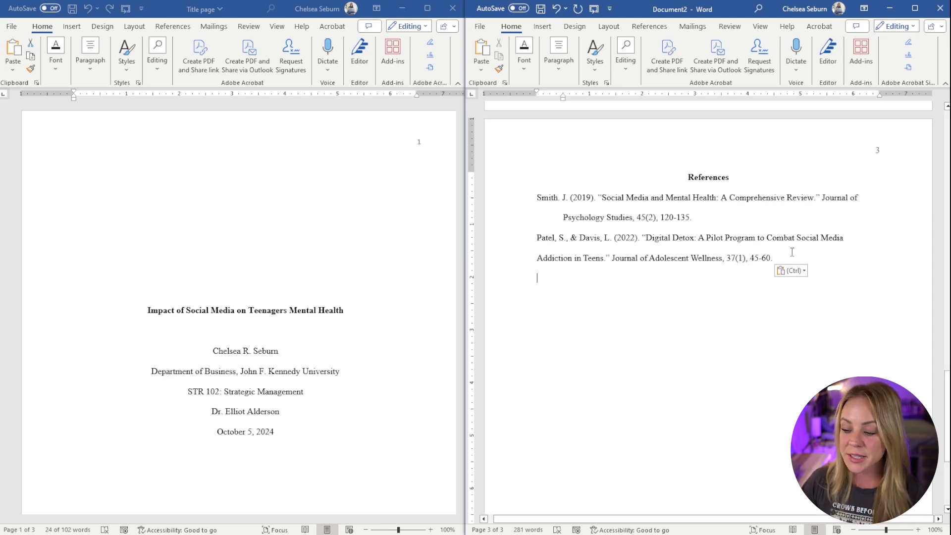
- Select the Patel & Davis reference and move its hanging indent marker to 0.5" on the ruler
{"action": "left_click_drag", "start_coordinate": [793, 254], "coordinate": [534, 239]}
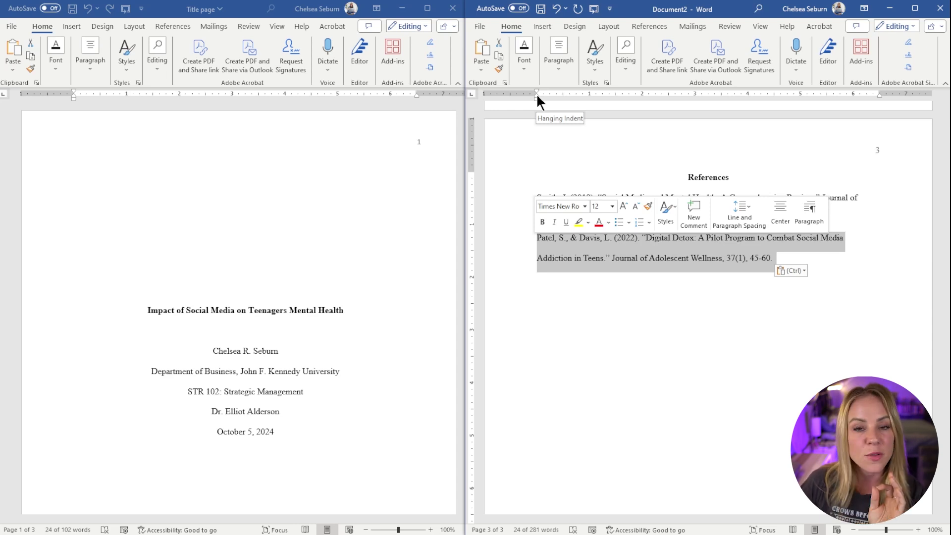
{"action": "left_click_drag", "start_coordinate": [537, 96], "coordinate": [562, 93]}
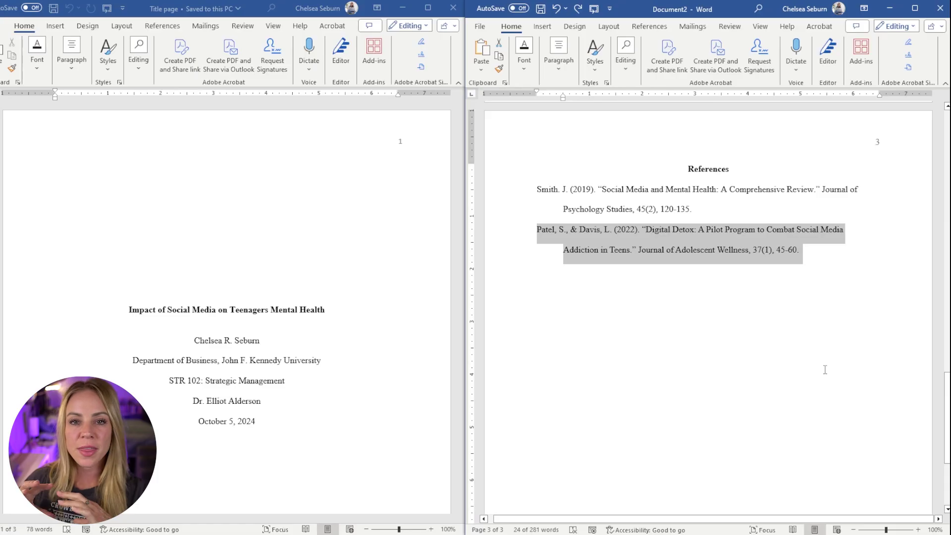
- Remove the sample paragraphs from page 2 so only the bold title heading remains
{"action": "scroll", "coordinate": [825, 370], "scroll_direction": "up", "scroll_amount": 10}
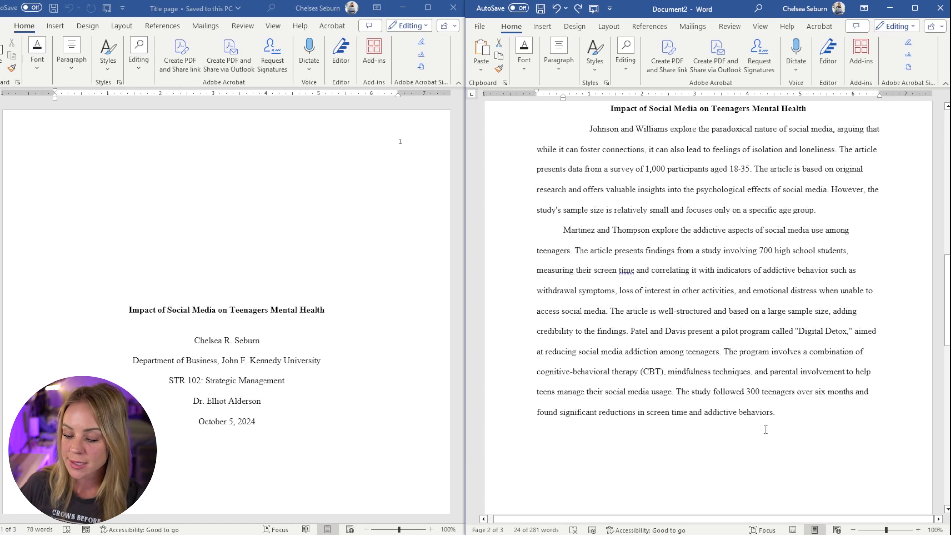
{"action": "left_click", "coordinate": [481, 137], "text": "shift"}
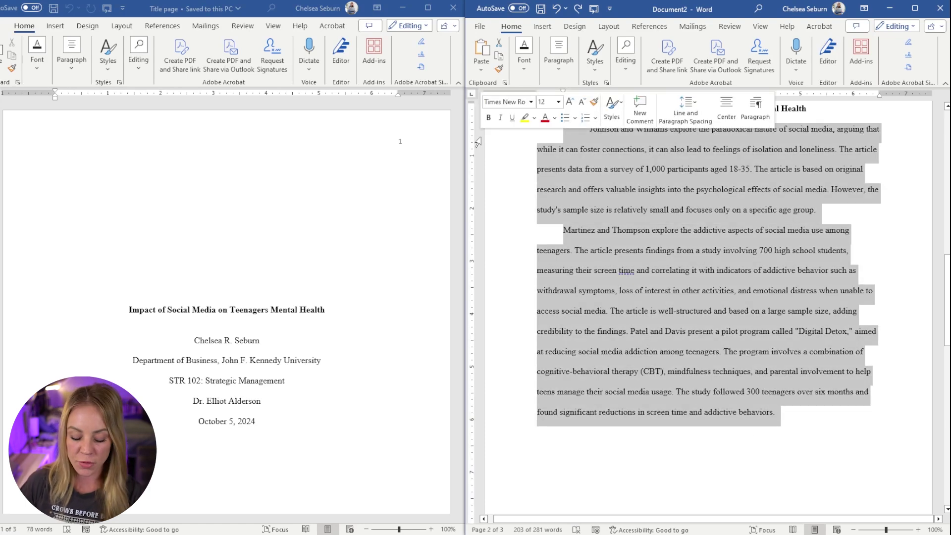
{"action": "key", "text": "BackSpace"}
{"action": "scroll", "coordinate": [697, 325], "scroll_direction": "up", "scroll_amount": 5}
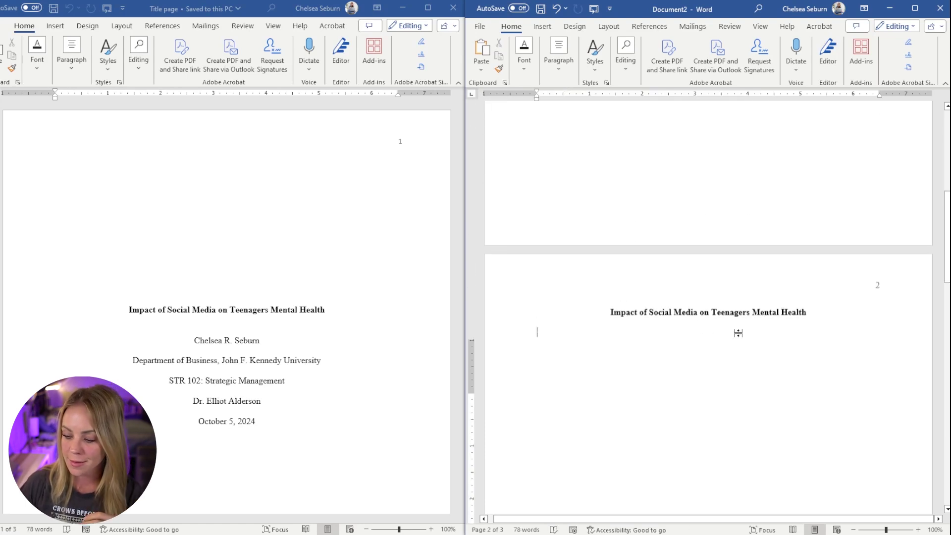
{"action": "left_click_drag", "start_coordinate": [947, 200], "coordinate": [928, 125]}
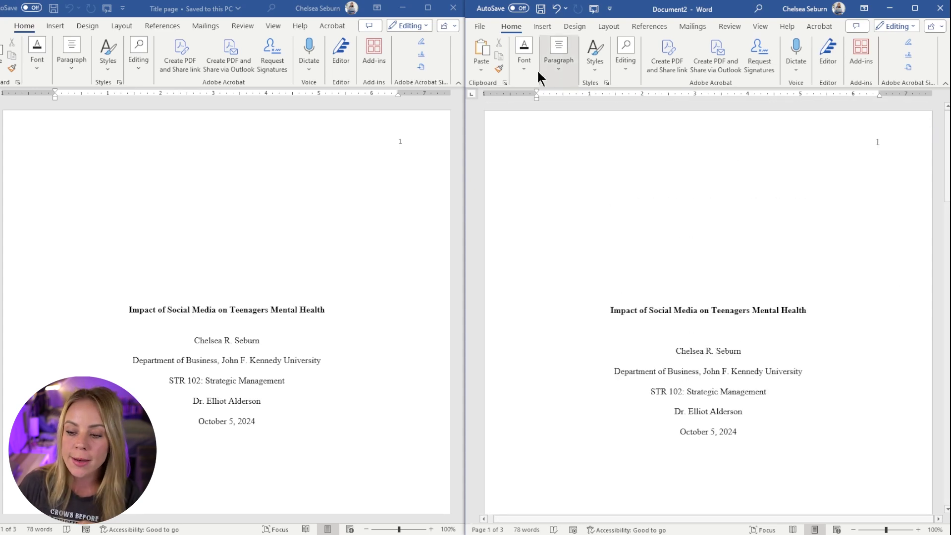
- Save the document as 'Title Page TEMPLATE' in the Videos > Example folder
{"action": "left_click", "coordinate": [481, 26]}
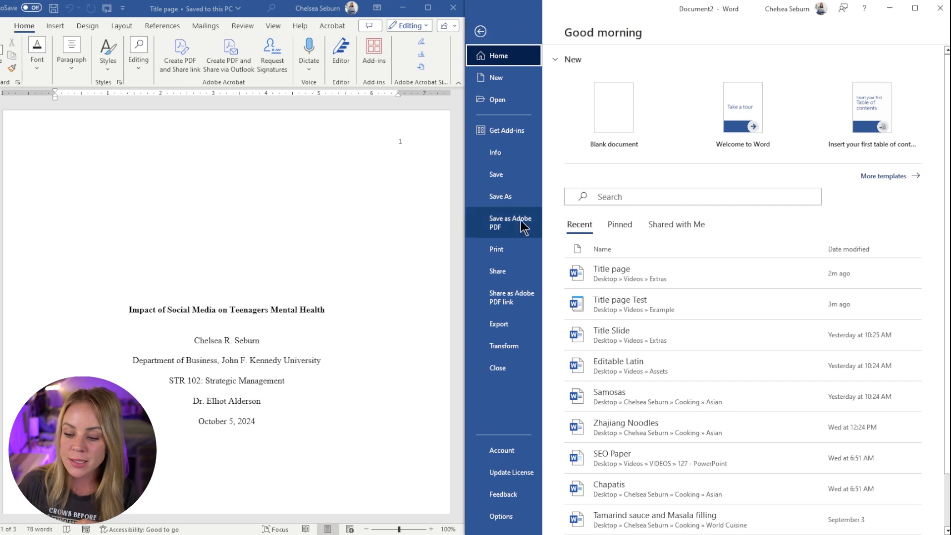
{"action": "left_click", "coordinate": [516, 203]}
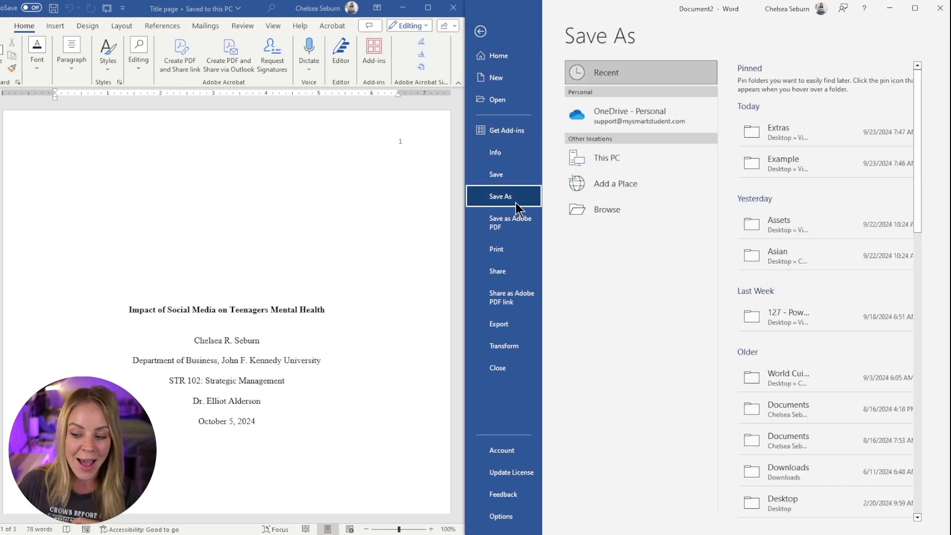
{"action": "left_click", "coordinate": [628, 159]}
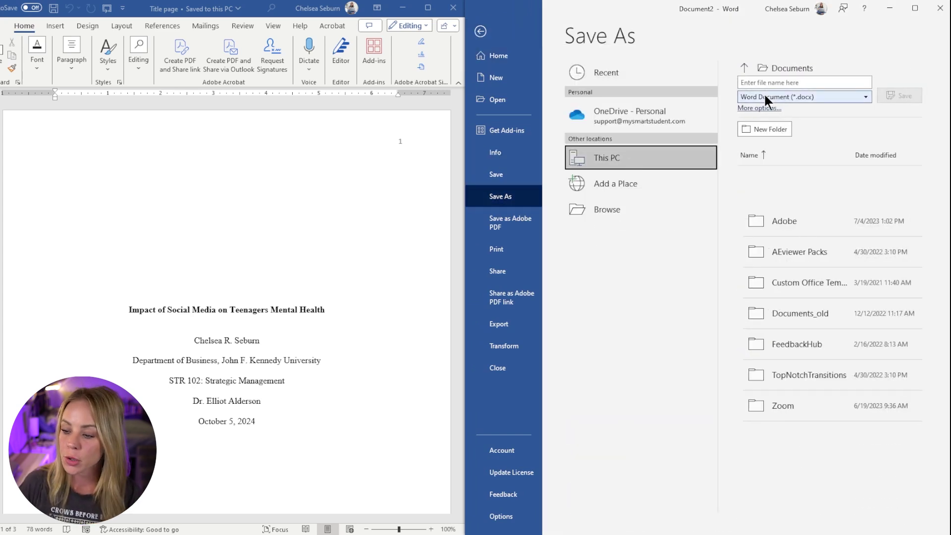
{"action": "left_click", "coordinate": [768, 110]}
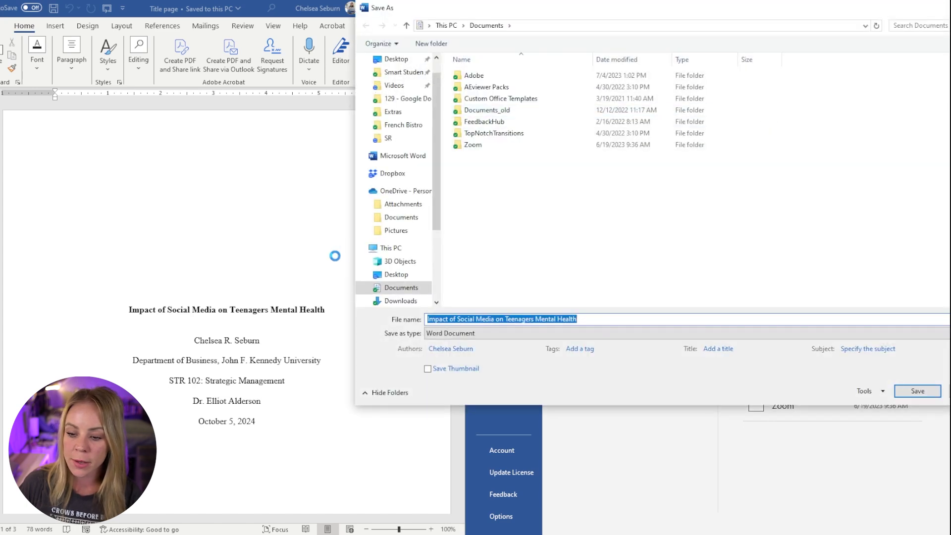
{"action": "left_click", "coordinate": [406, 108]}
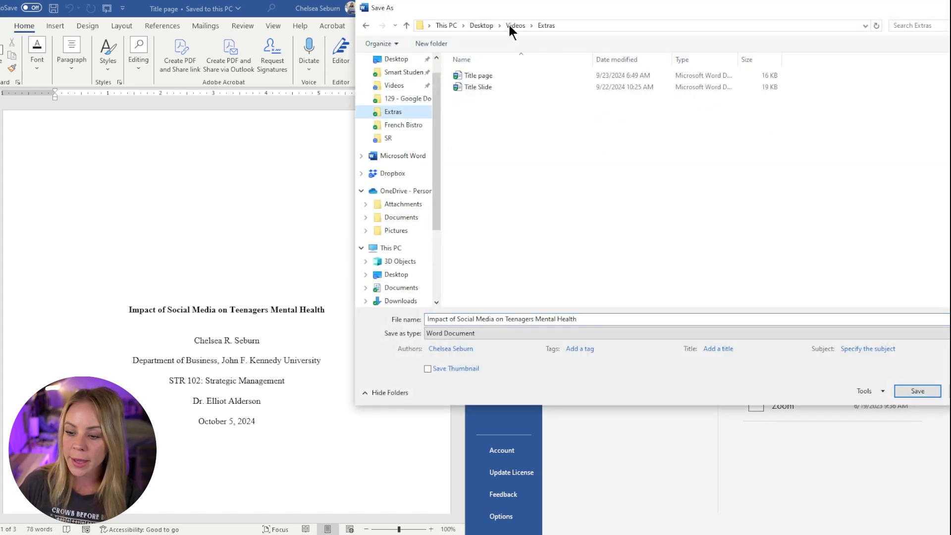
{"action": "left_click", "coordinate": [516, 26]}
{"action": "double_click", "coordinate": [603, 89]}
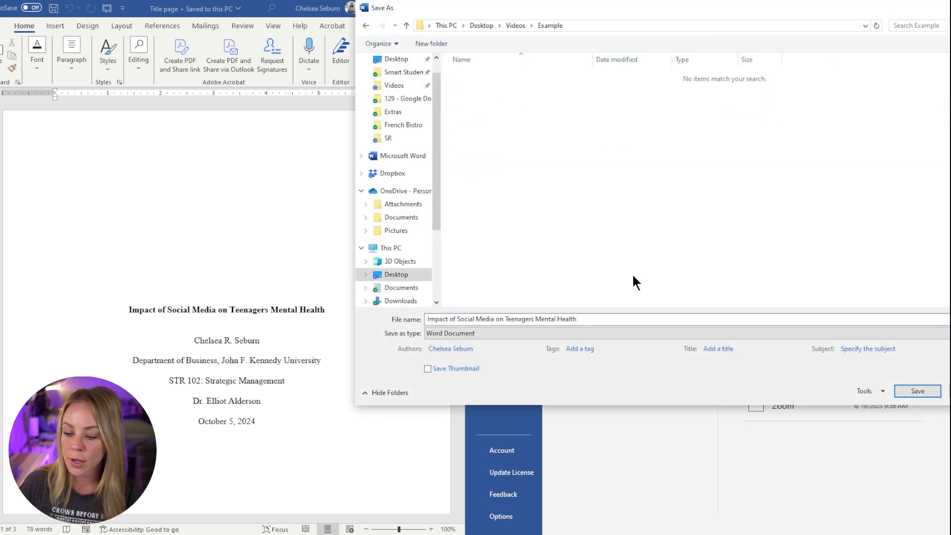
{"action": "left_click", "coordinate": [632, 320]}
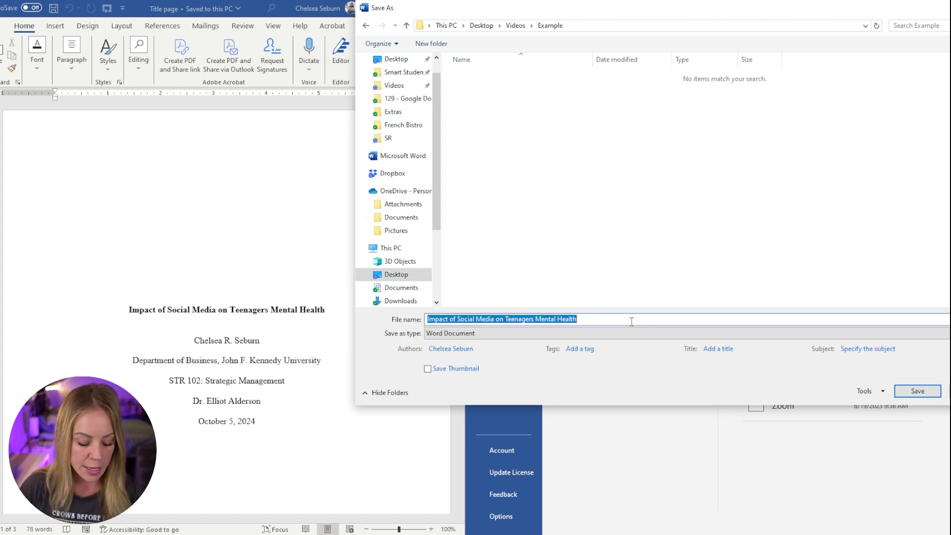
{"action": "type", "text": "Title Page TEMPLATE"}
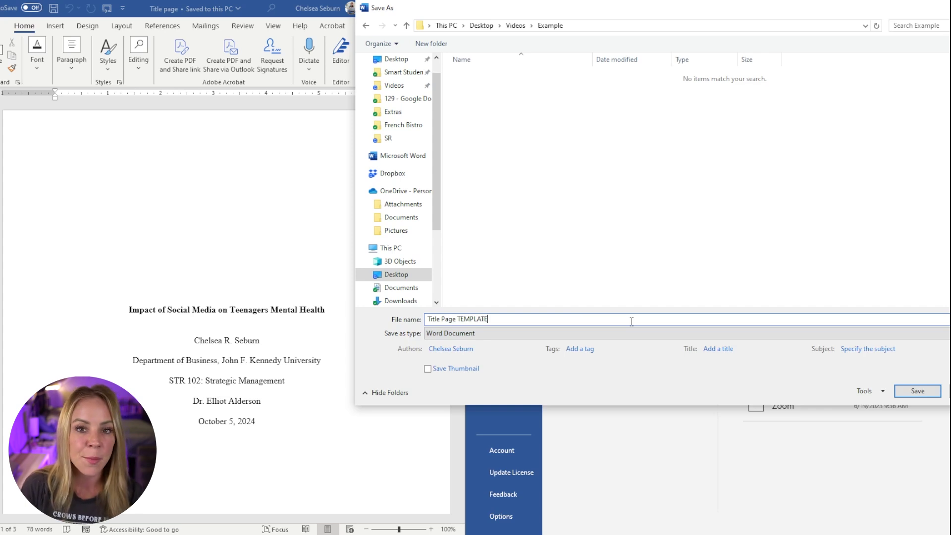
{"action": "left_click", "coordinate": [911, 386]}
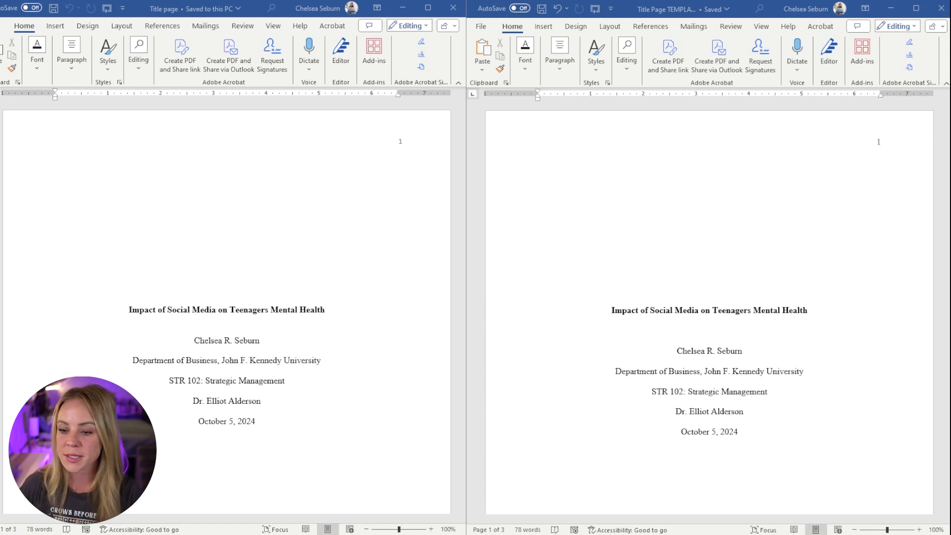
- Close both Word windows and reopen Title Page TEMPLATE from the Example folder
{"action": "left_click", "coordinate": [453, 8]}
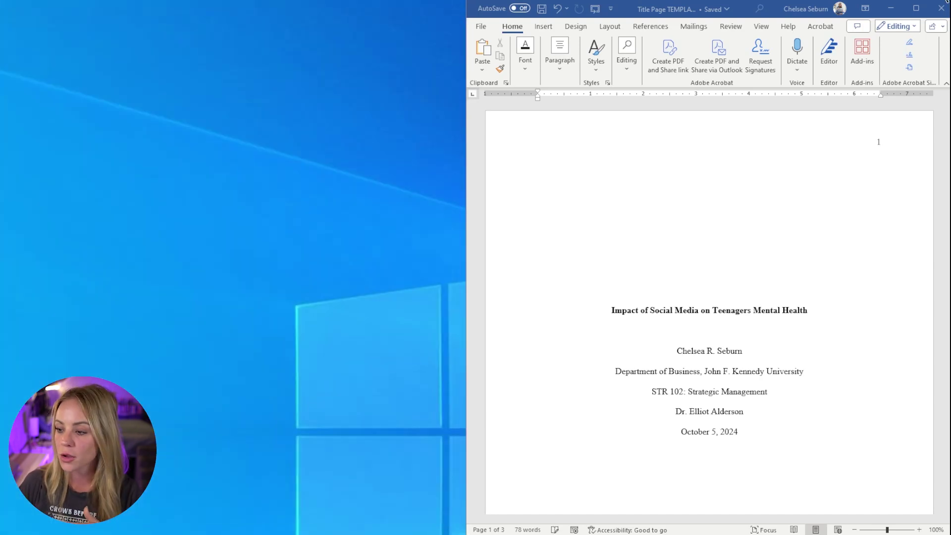
{"action": "left_click", "coordinate": [944, 6]}
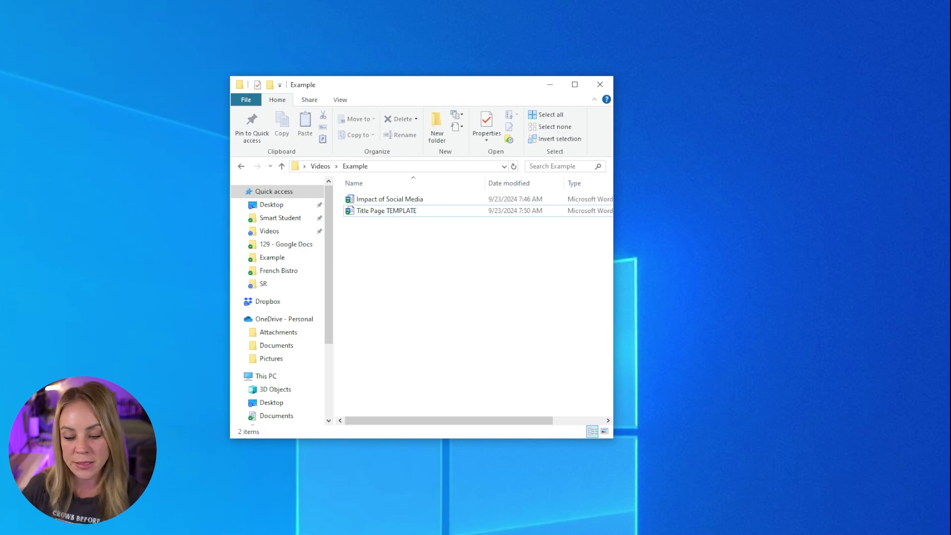
{"action": "double_click", "coordinate": [391, 212]}
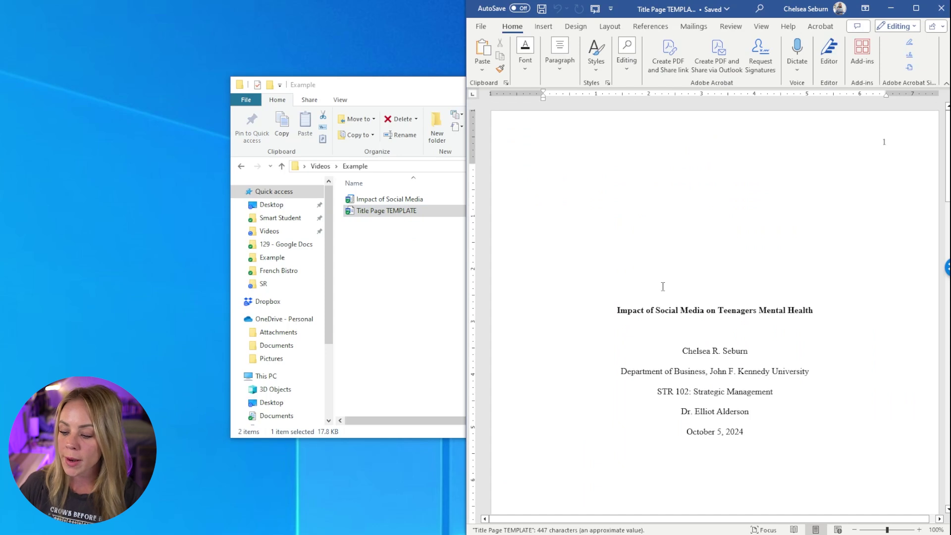
{"action": "scroll", "coordinate": [787, 318], "scroll_direction": "down", "scroll_amount": 5}
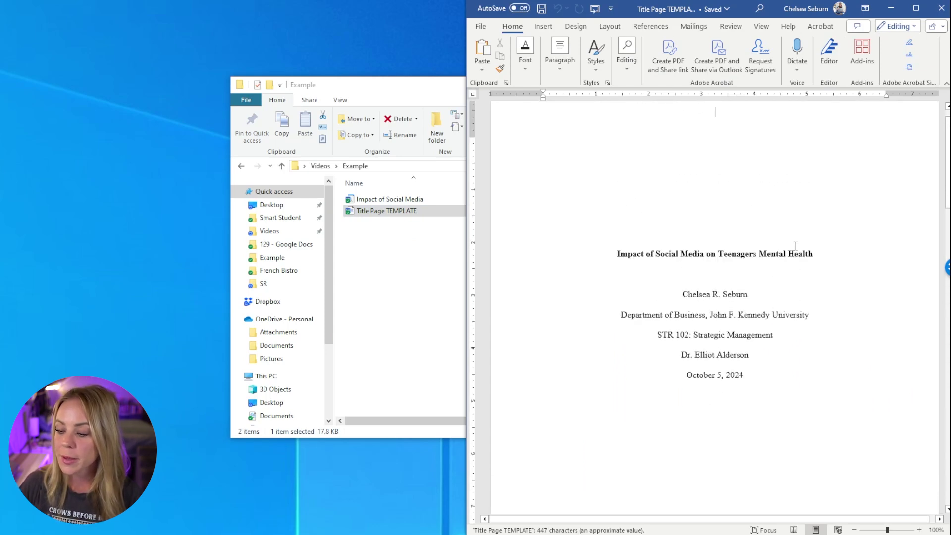